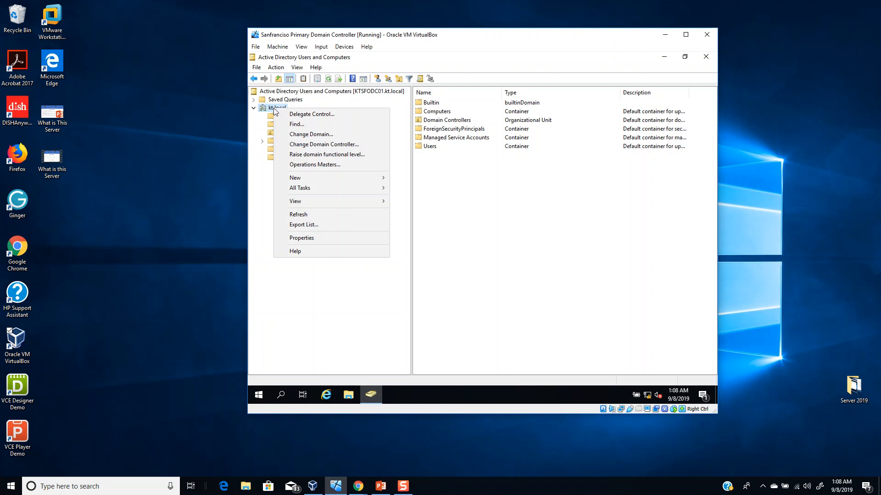
{"action": "left_click", "coordinate": [270, 108]}
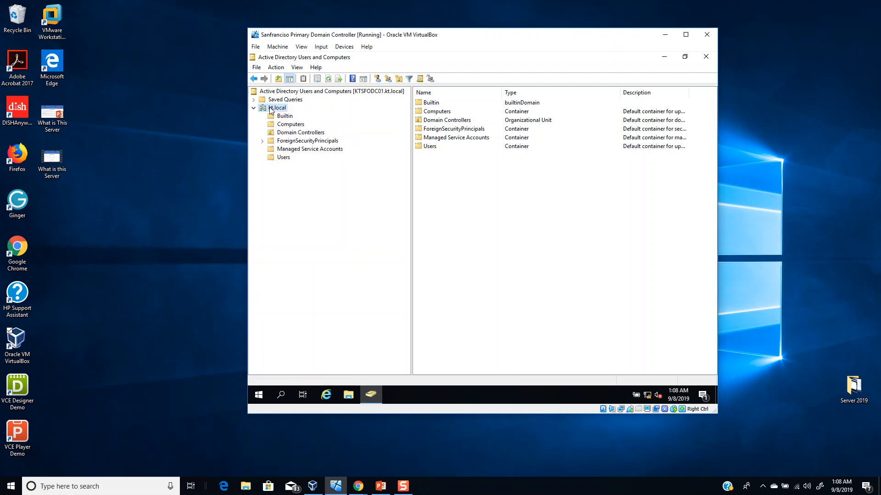
{"action": "right_click", "coordinate": [274, 111]}
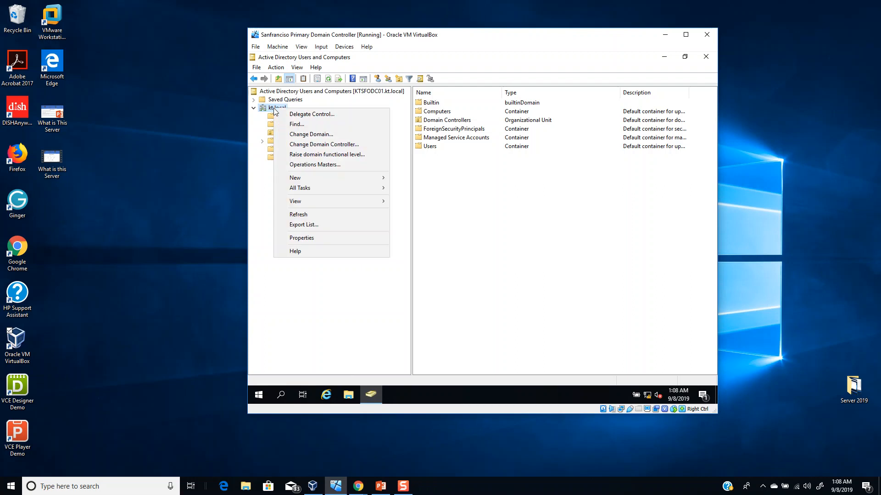
{"action": "mouse_move", "coordinate": [302, 177]}
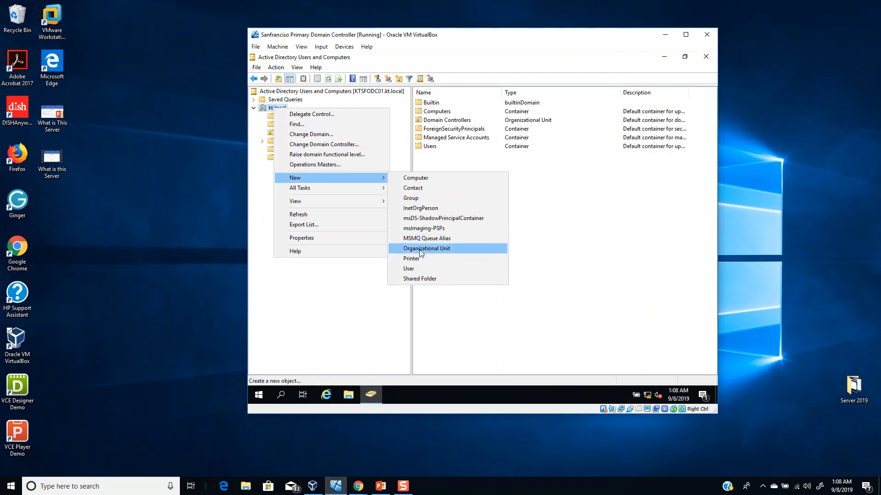
{"action": "left_click", "coordinate": [452, 69]}
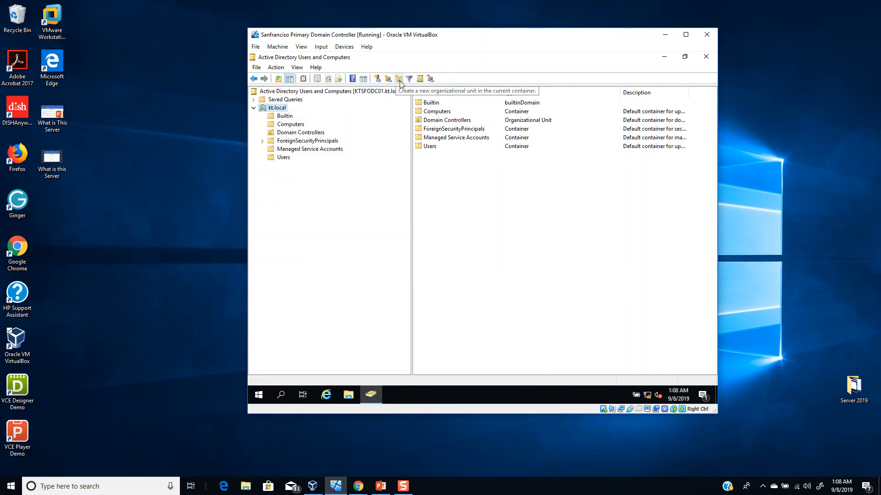
- Create an organizational unit named Knowledge Trains directly under the kt.local domain, with protection from accidental deletion kept on
{"action": "left_click", "coordinate": [399, 80]}
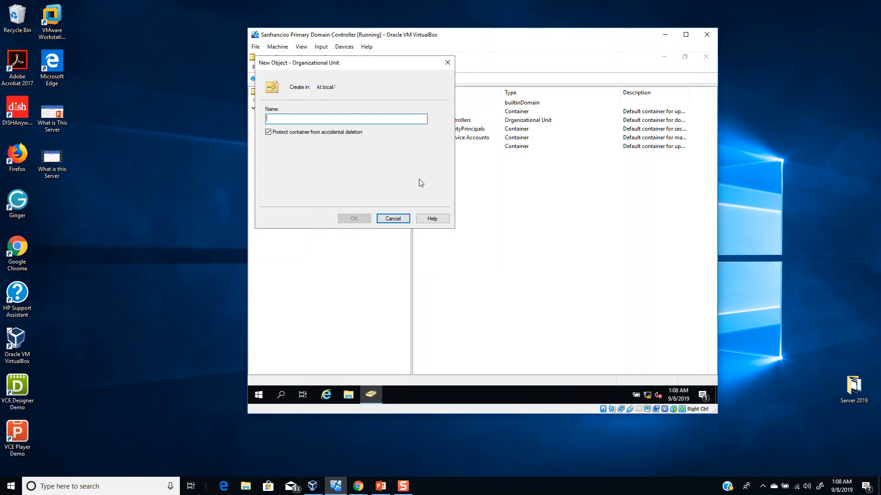
{"action": "type", "text": "Kn"}
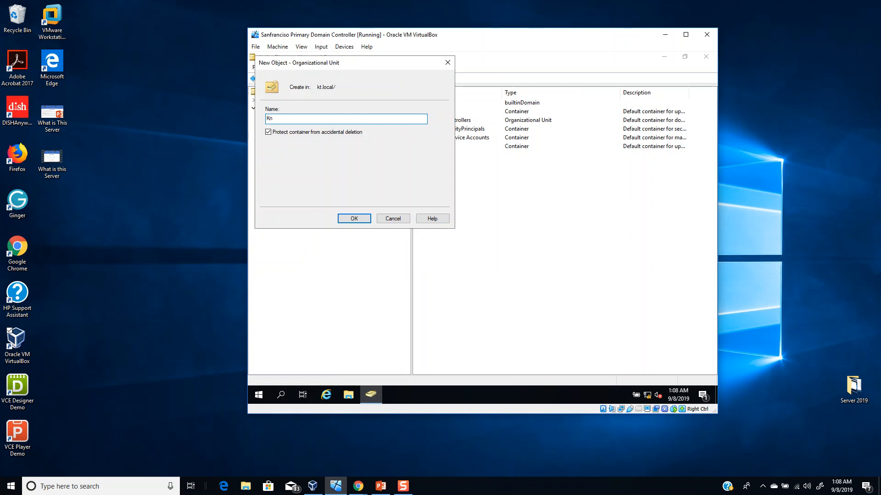
{"action": "type", "text": "owledge Trains"}
{"action": "left_click_drag", "start_coordinate": [330, 62], "coordinate": [445, 137]}
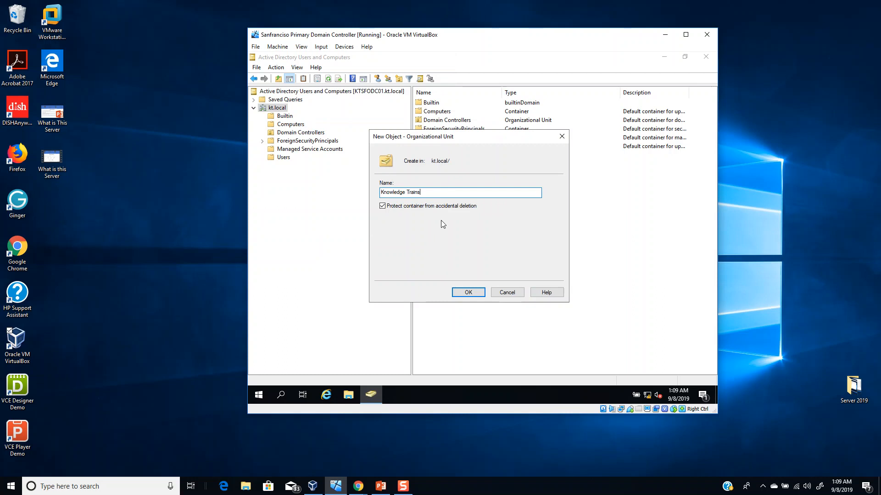
{"action": "left_click", "coordinate": [462, 295]}
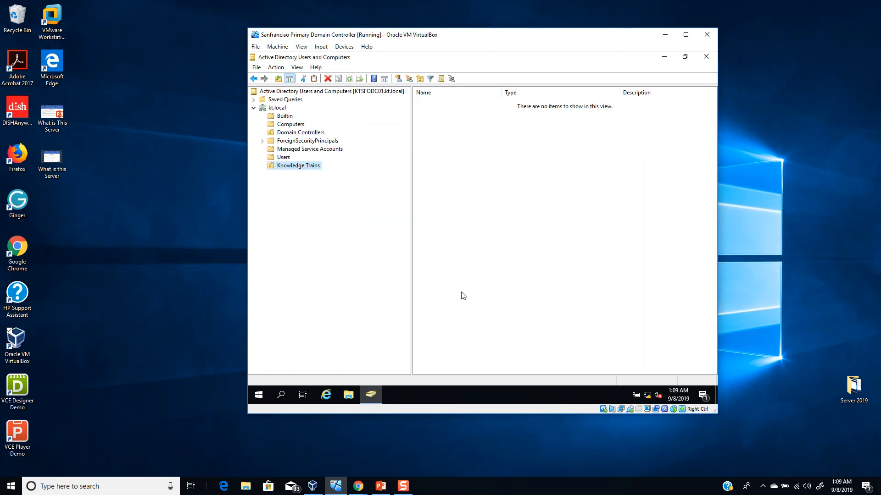
{"action": "right_click", "coordinate": [305, 171]}
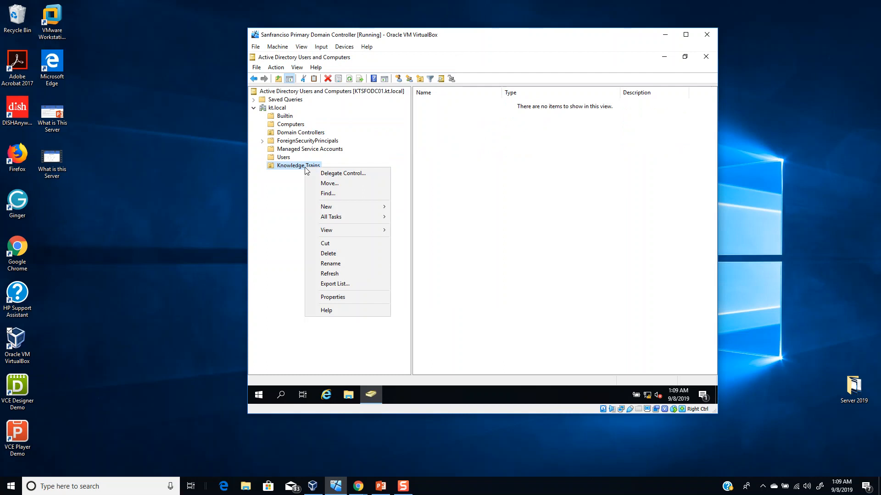
{"action": "left_click", "coordinate": [296, 167]}
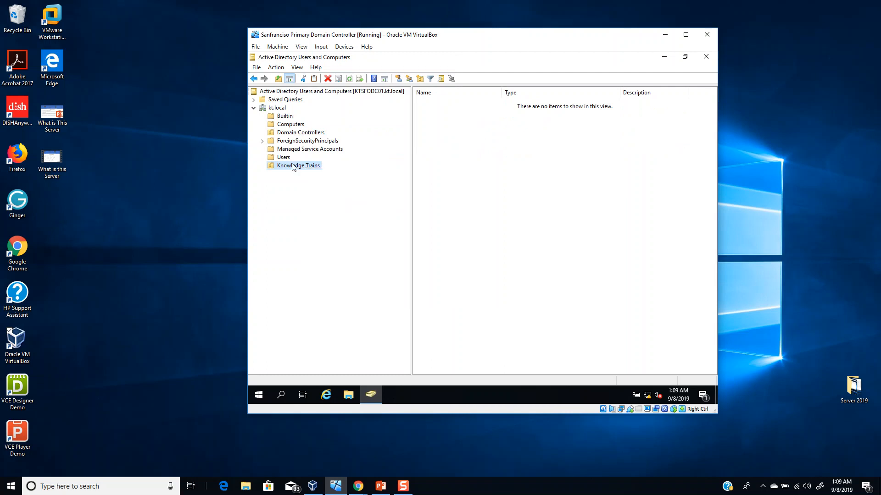
{"action": "key", "text": "Return"}
{"action": "right_click", "coordinate": [285, 169]}
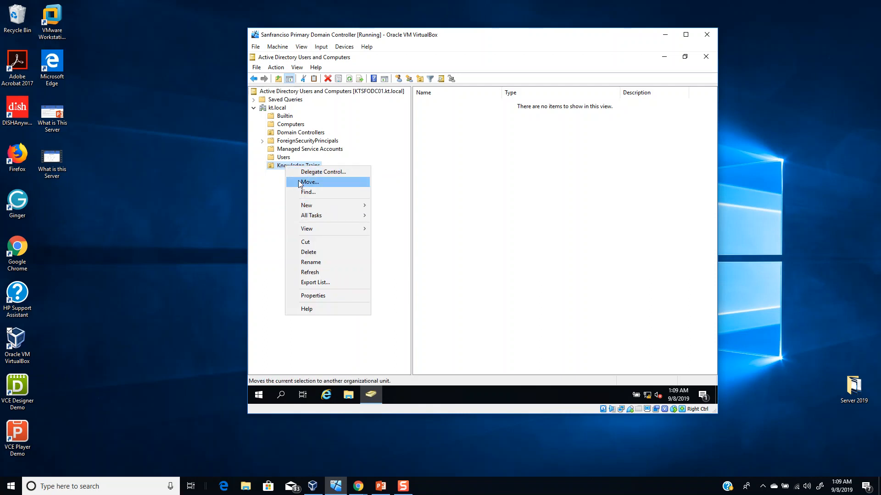
{"action": "left_click", "coordinate": [279, 167]}
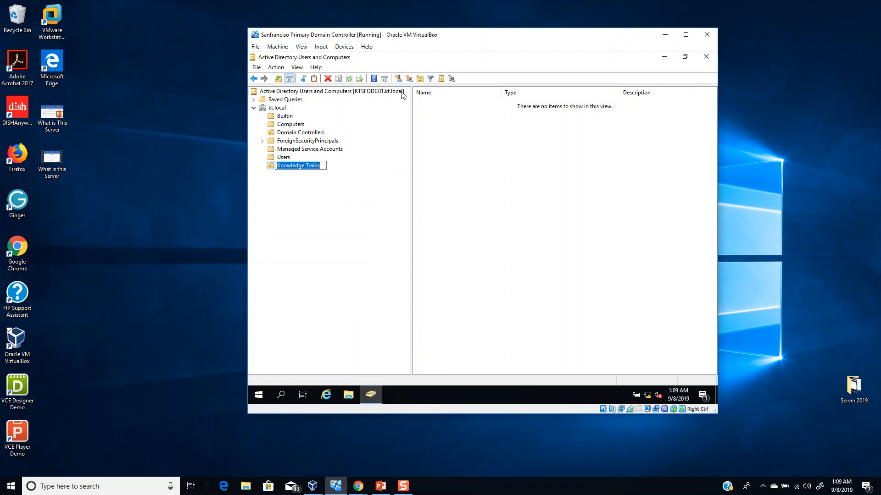
- Create an organizational unit named HR inside Knowledge Trains
{"action": "left_click", "coordinate": [420, 79]}
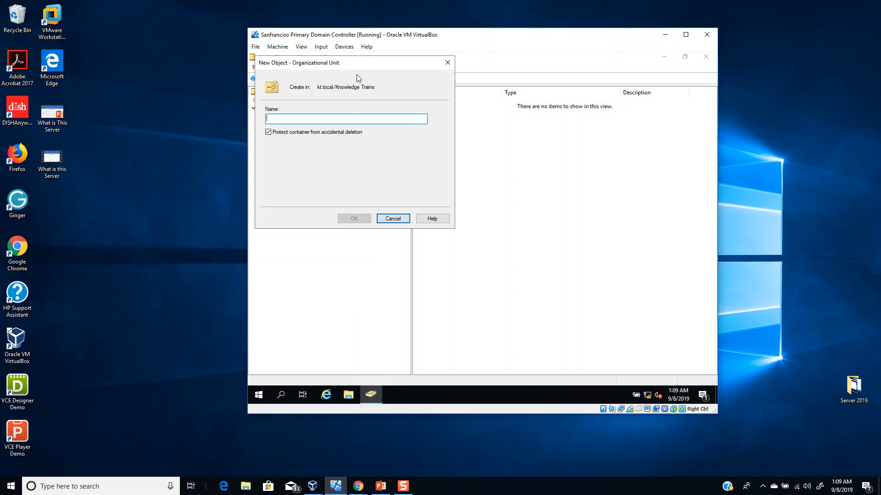
{"action": "left_click_drag", "start_coordinate": [355, 64], "coordinate": [473, 154]}
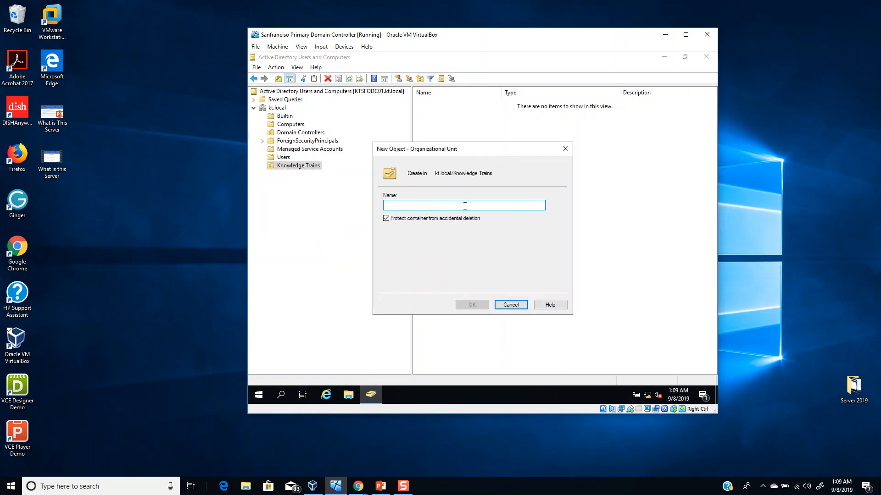
{"action": "type", "text": "HR"}
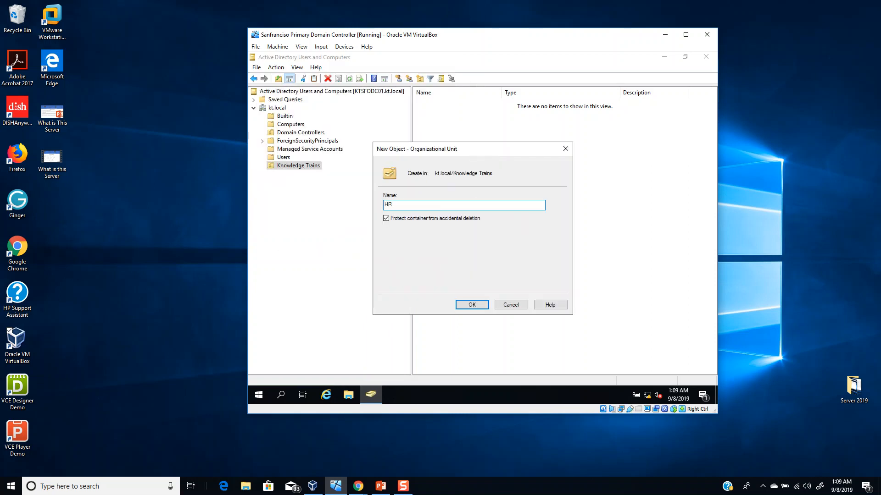
{"action": "key", "text": "Return"}
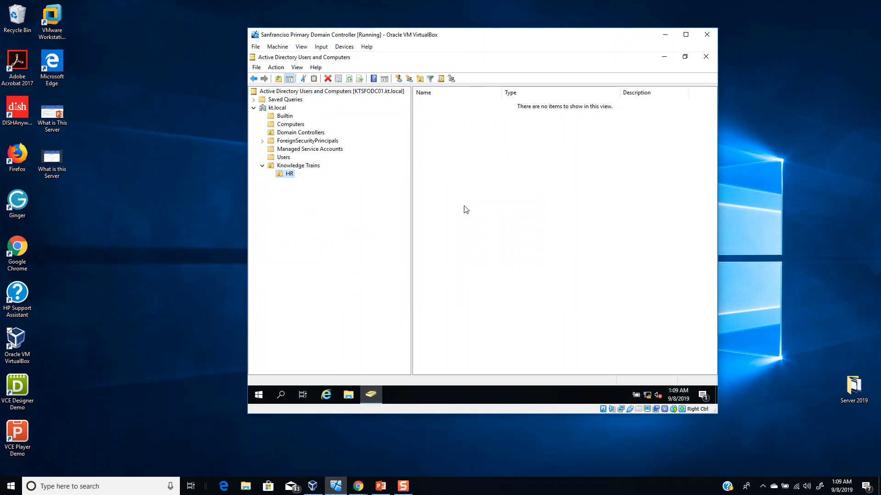
- Create an organizational unit named LEGAL inside Knowledge Trains, alongside HR
{"action": "left_click", "coordinate": [312, 167]}
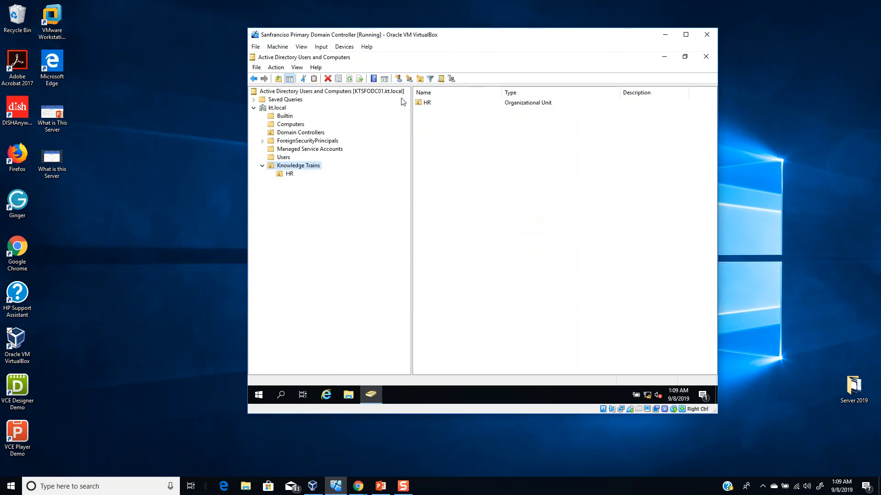
{"action": "left_click", "coordinate": [420, 78]}
{"action": "type", "text": "LEGAL"}
{"action": "key", "text": "Return"}
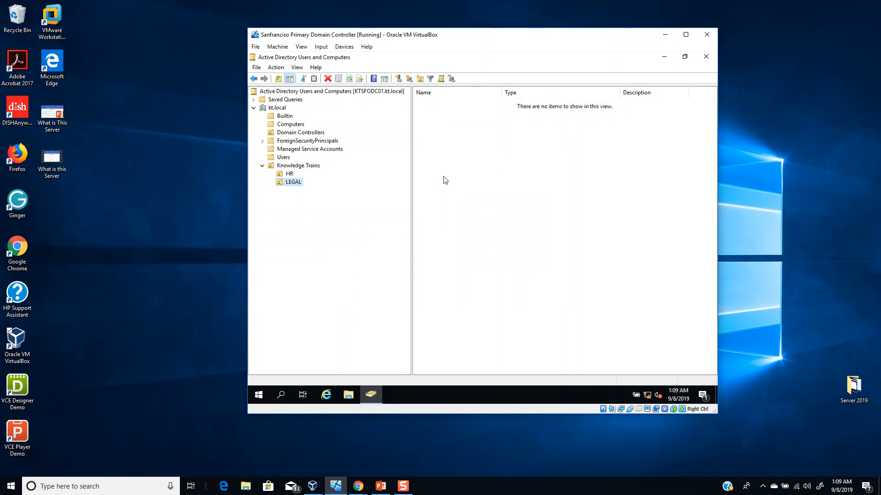
- Create an organizational unit named FINANCE inside Knowledge Trains, alongside HR and LEGAL
{"action": "left_click", "coordinate": [299, 167]}
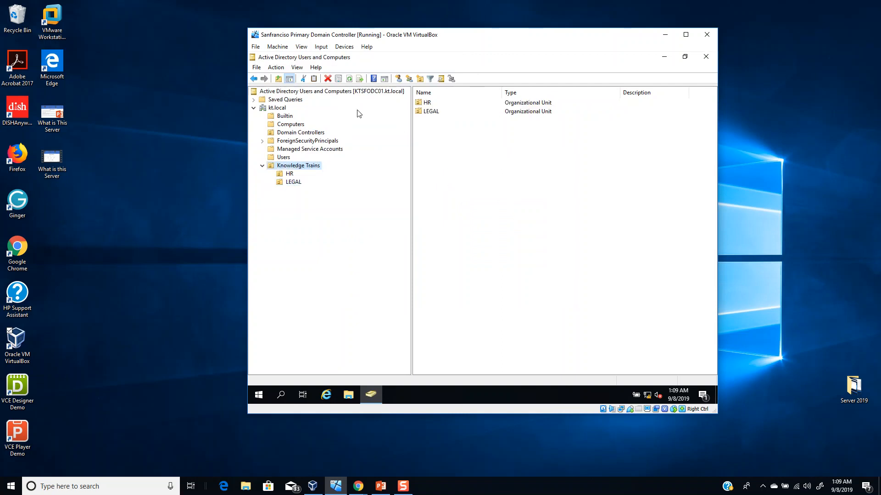
{"action": "left_click", "coordinate": [420, 79]}
{"action": "type", "text": "FINANACE"}
{"action": "key", "text": "BackSpace"}
{"action": "key", "text": "BackSpace"}
{"action": "key", "text": "BackSpace"}
{"action": "key", "text": "BackSpace"}
{"action": "key", "text": "BackSpace"}
{"action": "type", "text": "ANCE"}
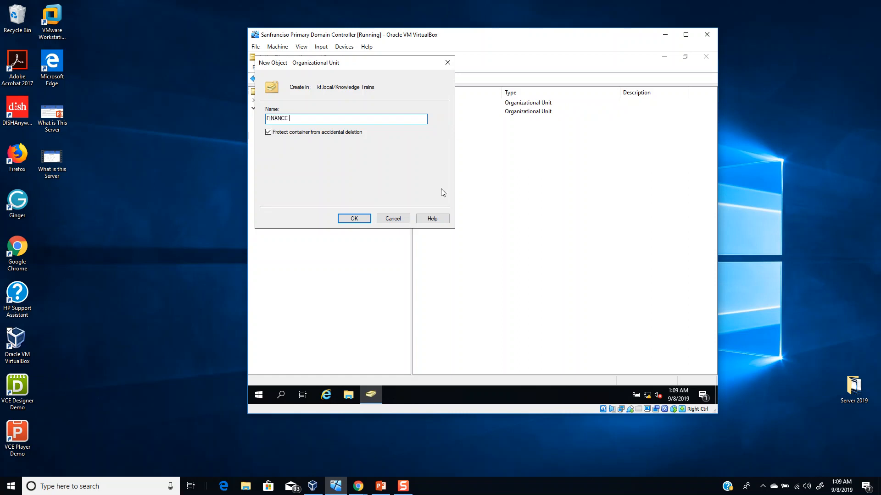
{"action": "left_click", "coordinate": [350, 219]}
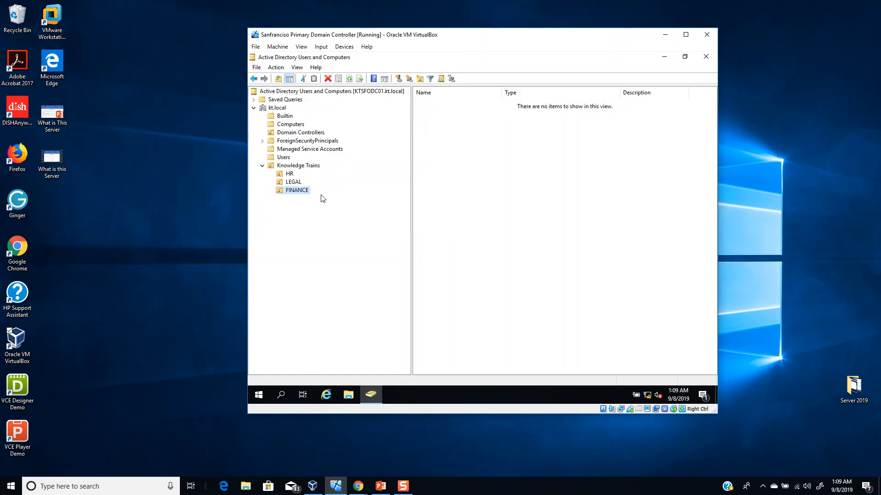
- Create an organizational unit named Users inside the HR unit of Knowledge Trains
{"action": "left_click", "coordinate": [283, 173]}
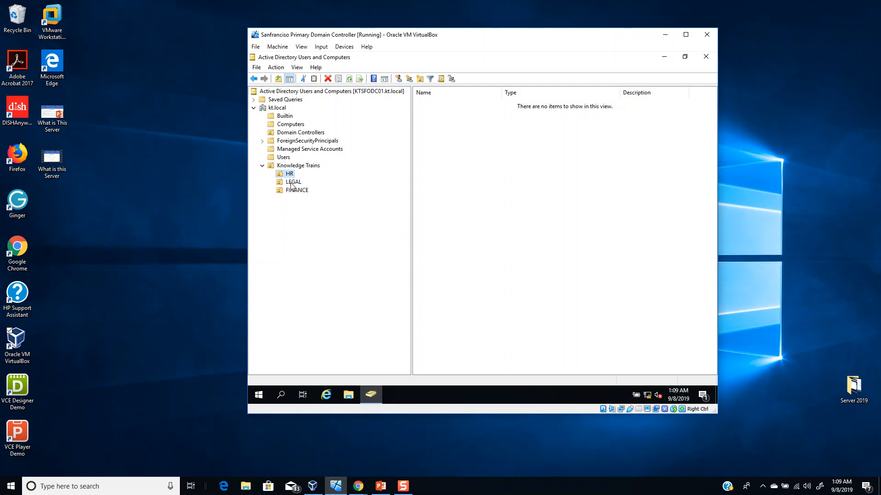
{"action": "left_click", "coordinate": [290, 175]}
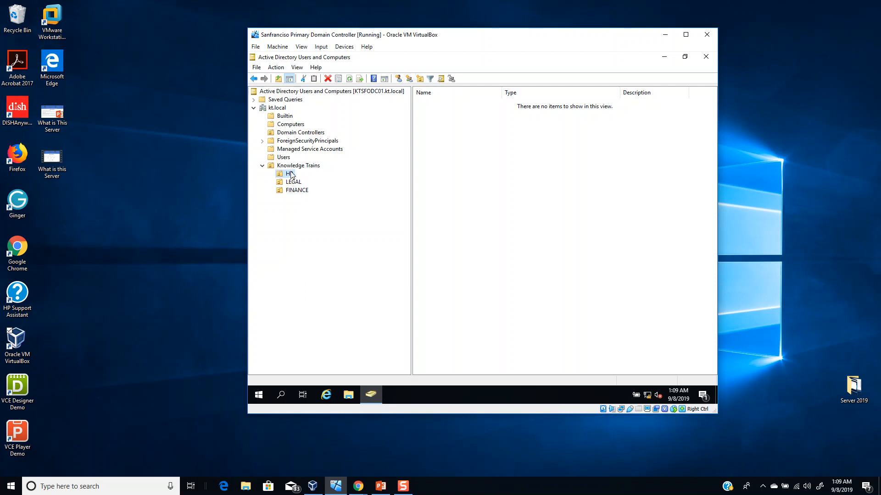
{"action": "left_click", "coordinate": [418, 82]}
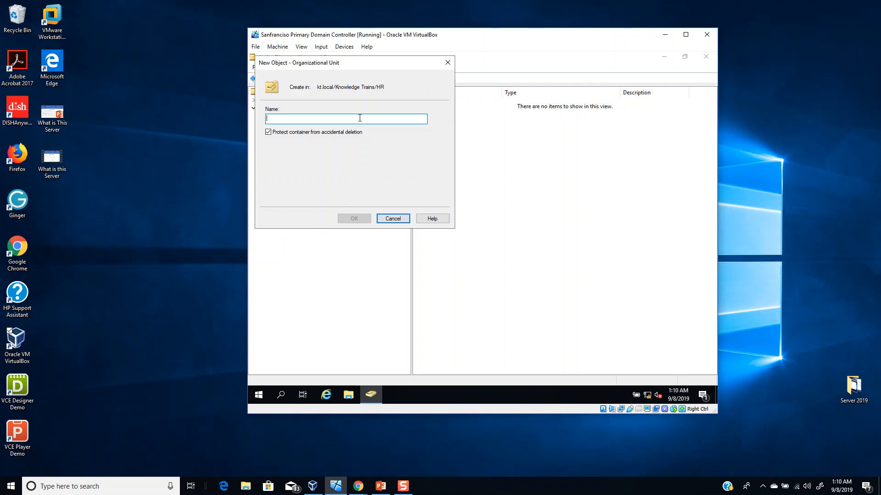
{"action": "type", "text": "uSERS"}
{"action": "key", "text": "BackSpace"}
{"action": "key", "text": "BackSpace"}
{"action": "key", "text": "BackSpace"}
{"action": "key", "text": "BackSpace"}
{"action": "key", "text": "BackSpace"}
{"action": "type", "text": "Y"}
{"action": "key", "text": "BackSpace"}
{"action": "type", "text": "u"}
{"action": "key", "text": "BackSpace"}
{"action": "type", "text": "Users"}
{"action": "key", "text": "Return"}
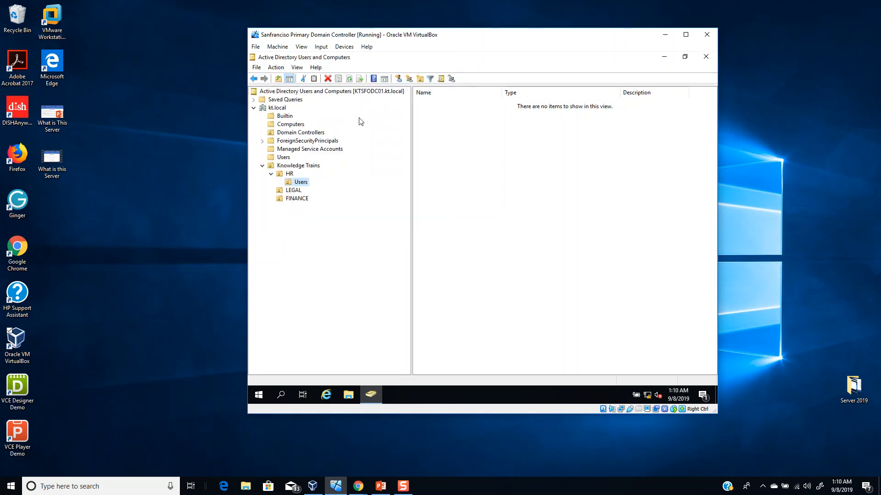
- Create an organizational unit named Workstations inside the HR unit of Knowledge Trains
{"action": "left_click", "coordinate": [288, 174]}
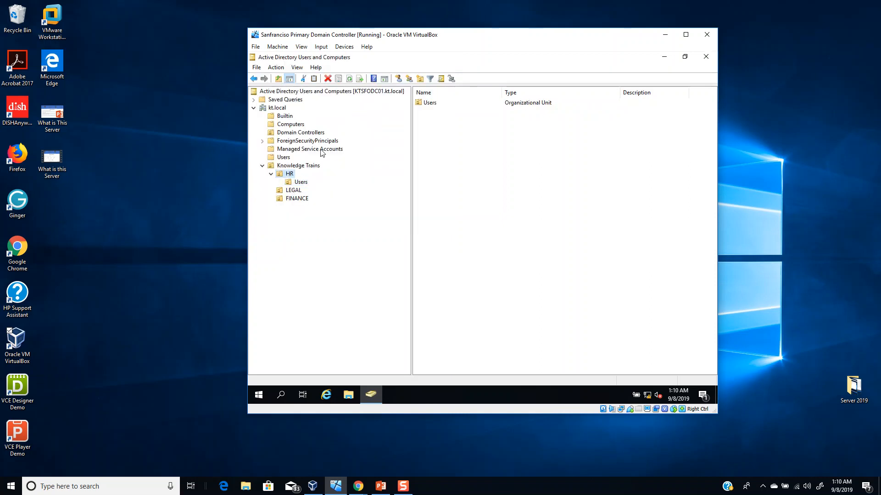
{"action": "left_click", "coordinate": [420, 78]}
{"action": "type", "text": "Workstations"}
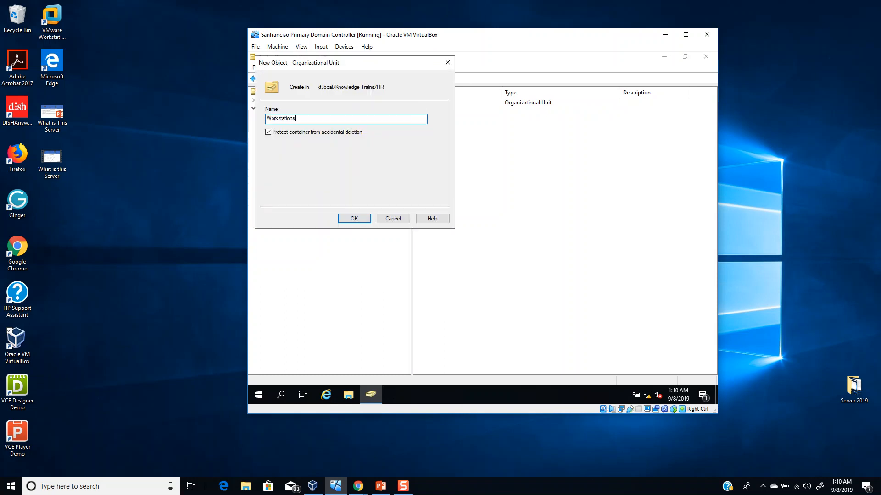
{"action": "key", "text": "Return"}
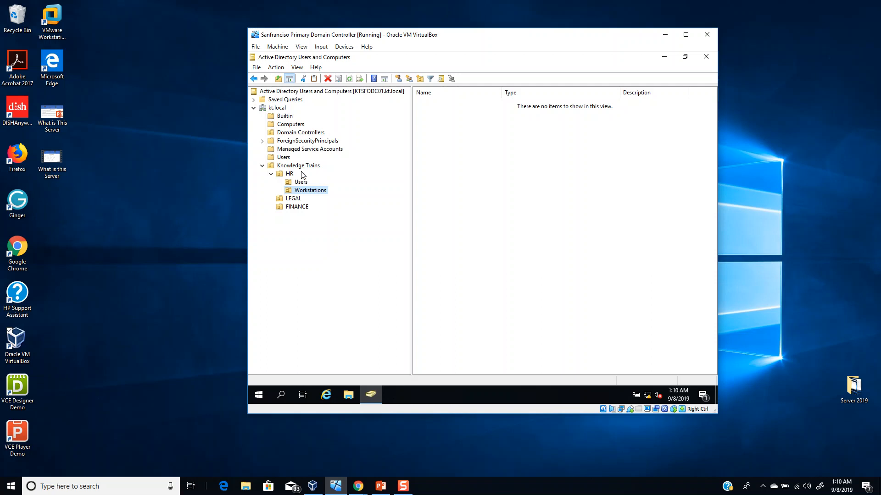
- Create an organizational unit named Groups inside the HR unit of Knowledge Trains
{"action": "left_click", "coordinate": [289, 174]}
{"action": "left_click", "coordinate": [420, 79]}
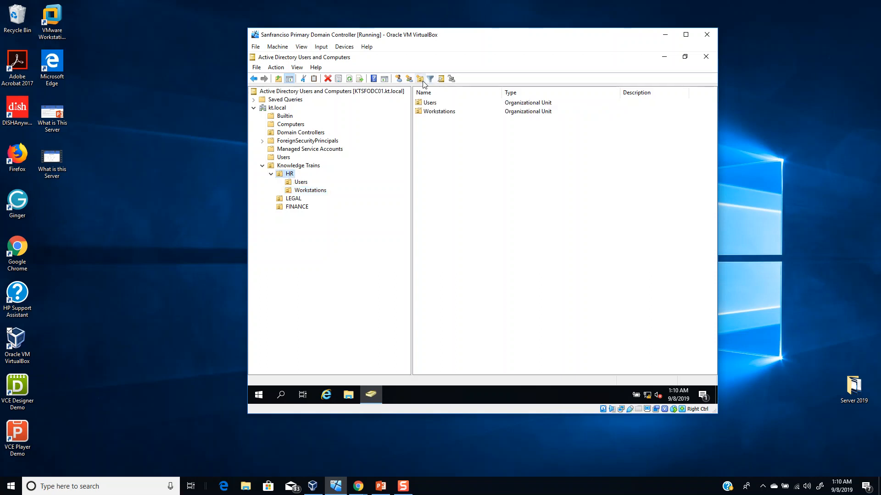
{"action": "type", "text": "Securti"}
{"action": "key", "text": "BackSpace"}
{"action": "key", "text": "BackSpace"}
{"action": "key", "text": "BackSpace"}
{"action": "key", "text": "BackSpace"}
{"action": "key", "text": "BackSpace"}
{"action": "type", "text": "Groups"}
{"action": "key", "text": "Return"}
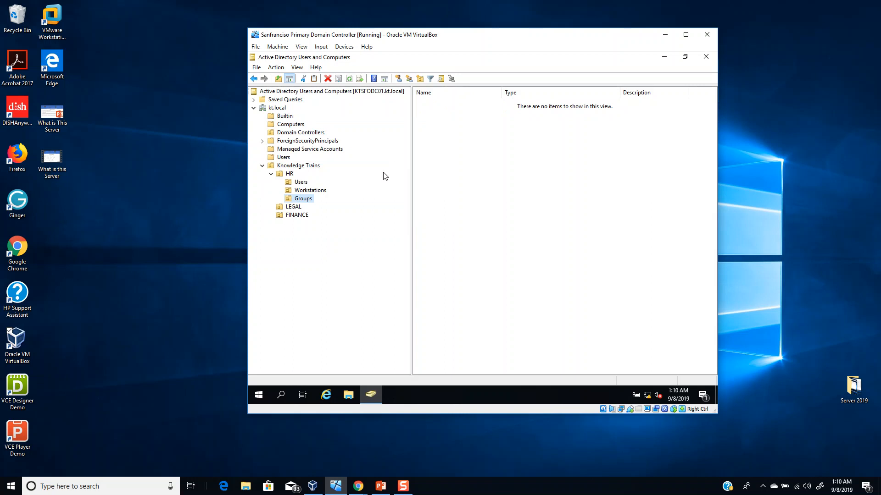
- Create an organizational unit named Users inside the LEGAL unit of Knowledge Trains
{"action": "left_click", "coordinate": [325, 191]}
{"action": "left_click", "coordinate": [301, 182]}
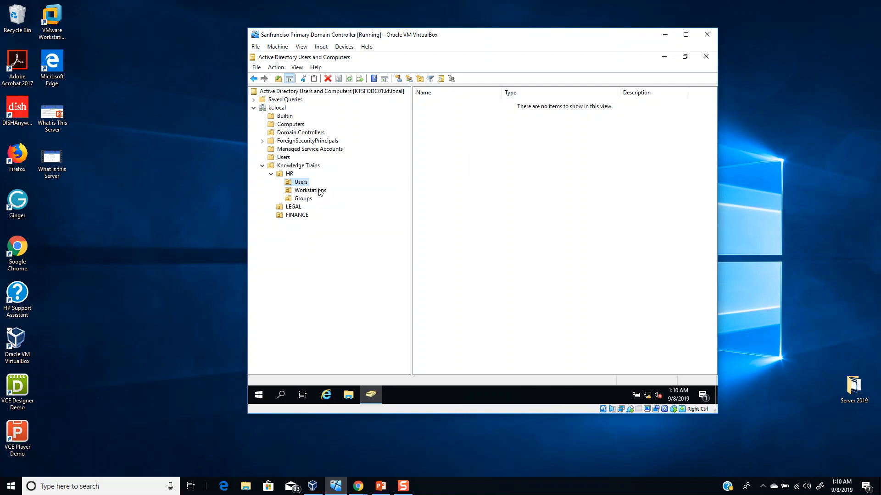
{"action": "left_click", "coordinate": [294, 207]}
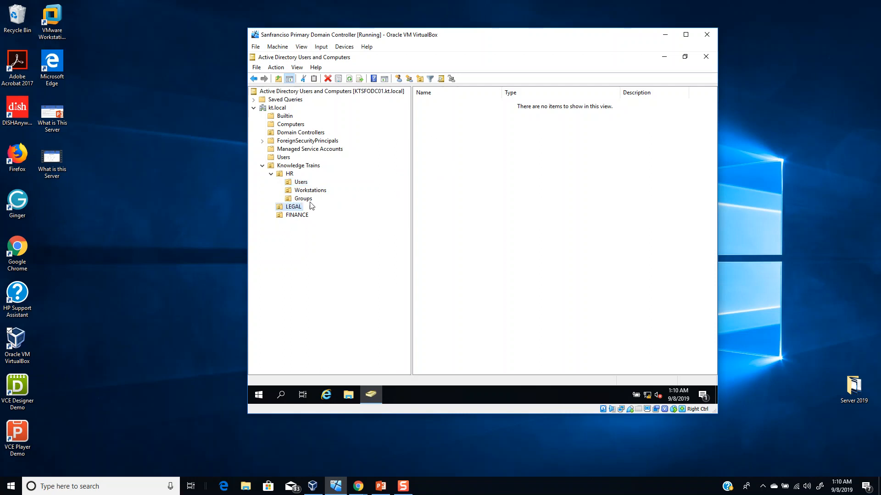
{"action": "left_click", "coordinate": [420, 78]}
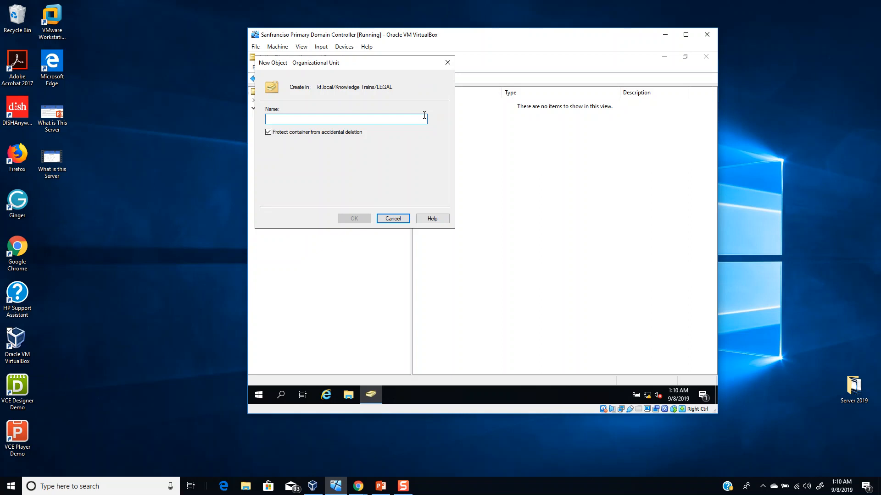
{"action": "type", "text": "Users"}
{"action": "key", "text": "Return"}
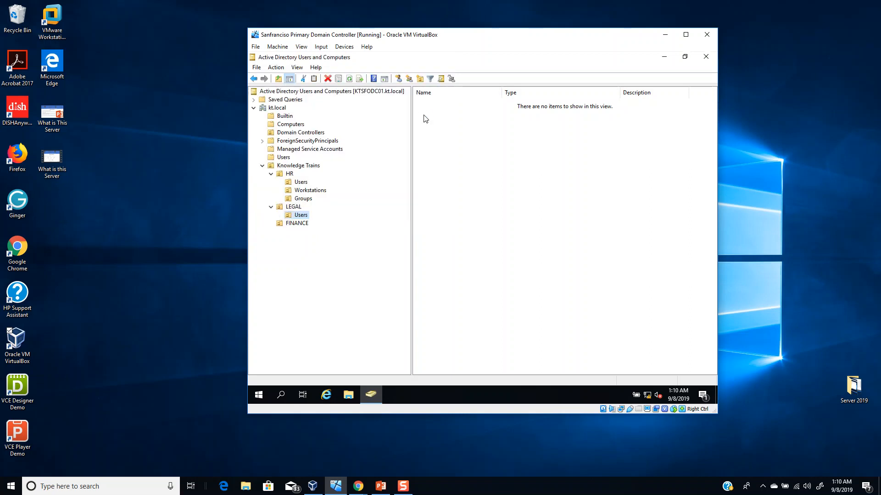
- Create an organizational unit named Workstation inside the LEGAL unit of Knowledge Trains
{"action": "left_click", "coordinate": [293, 207]}
{"action": "left_click", "coordinate": [419, 78]}
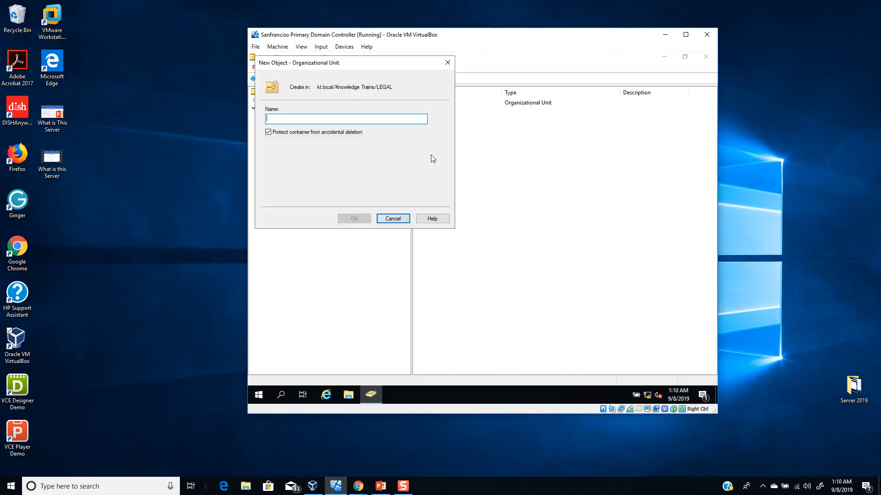
{"action": "type", "text": "Workstation"}
{"action": "key", "text": "Return"}
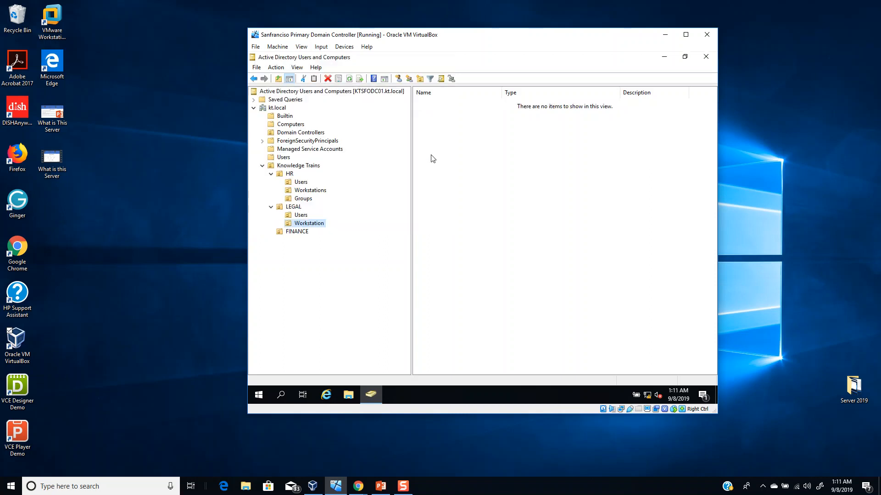
- Rename the Workstation organizational unit under LEGAL as Workstations
{"action": "right_click", "coordinate": [320, 228]}
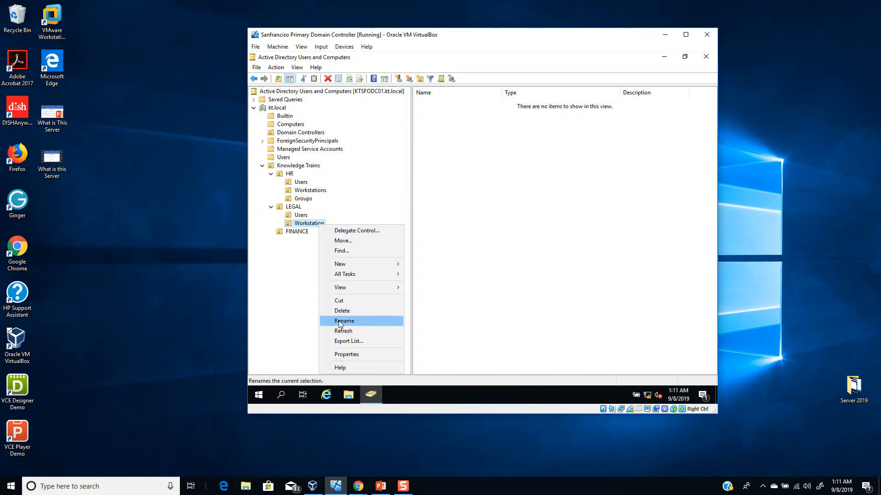
{"action": "left_click", "coordinate": [340, 324]}
{"action": "left_click", "coordinate": [326, 223]}
{"action": "type", "text": "s"}
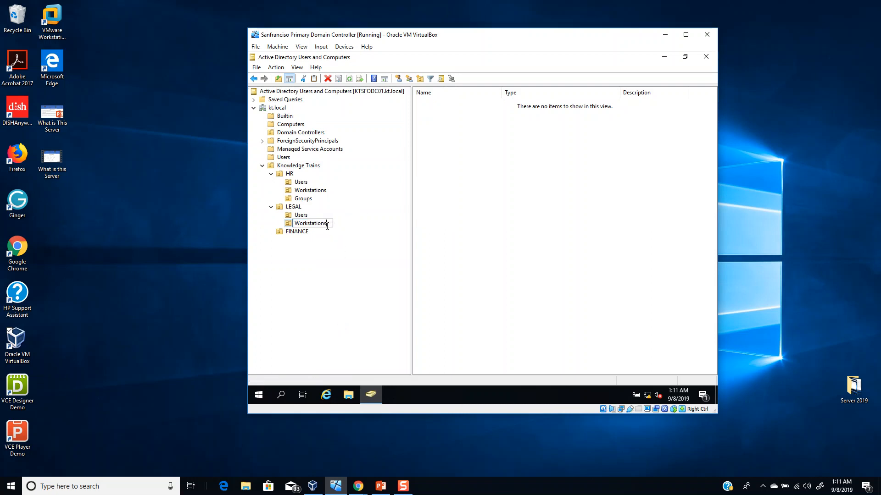
{"action": "key", "text": "Return"}
- Create an organizational unit named Security Groups inside the LEGAL unit of Knowledge Trains
{"action": "left_click", "coordinate": [293, 207]}
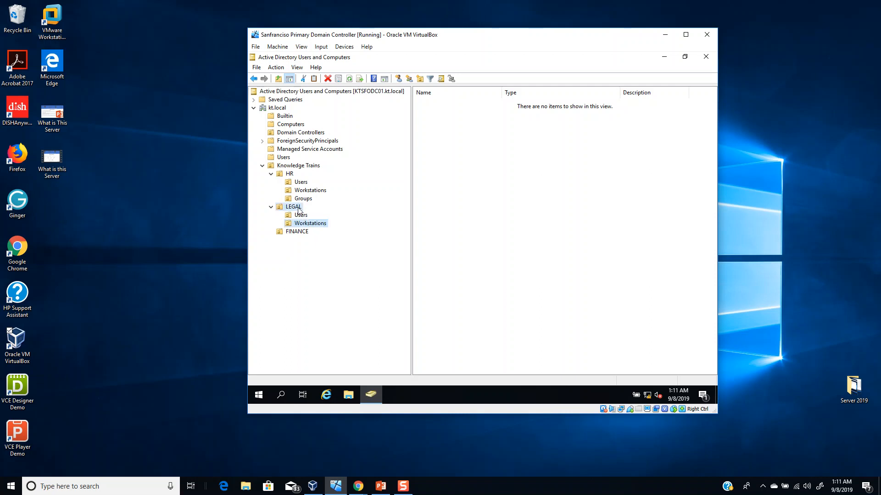
{"action": "left_click", "coordinate": [420, 79]}
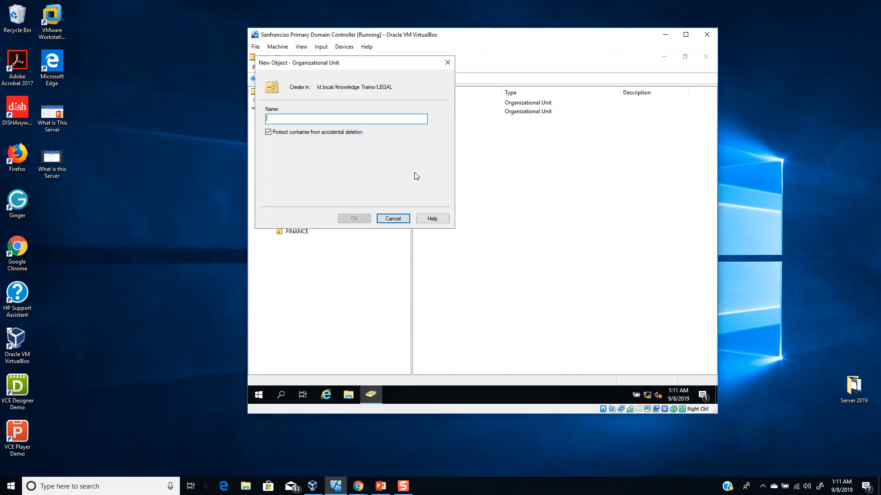
{"action": "type", "text": "Se"}
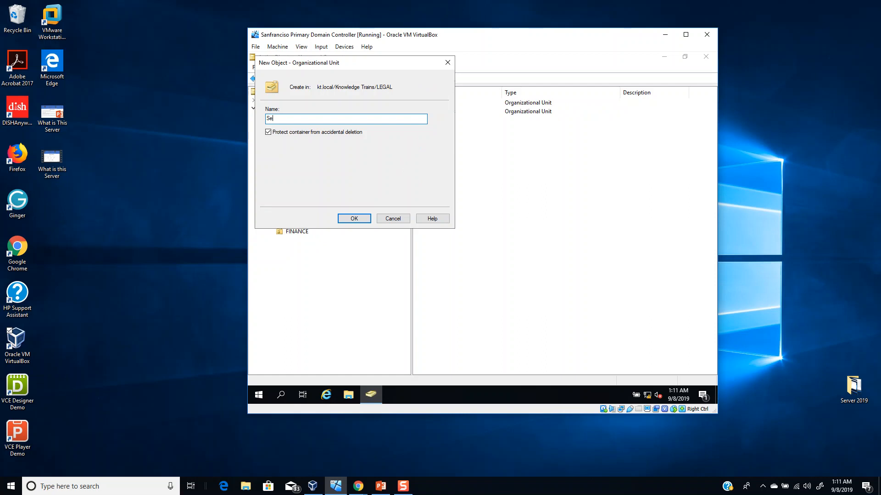
{"action": "type", "text": "curity Groups"}
{"action": "key", "text": "Return"}
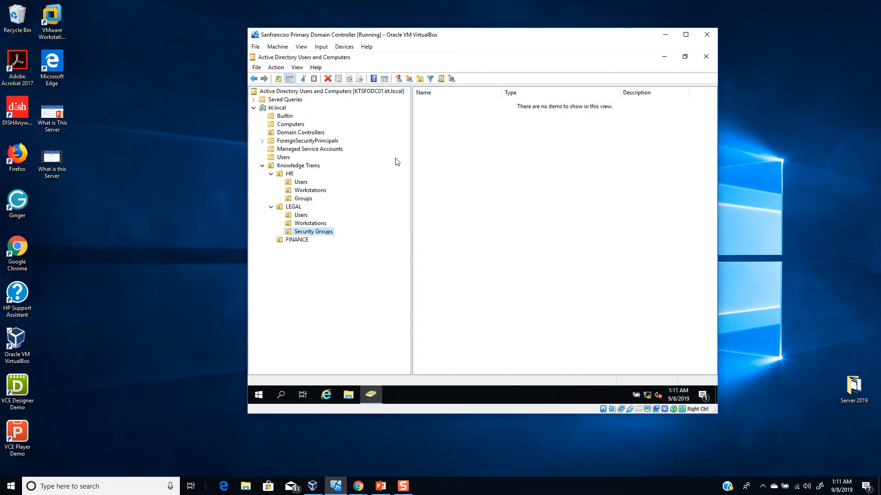
- Rename the Security Groups organizational unit under LEGAL as Groups
{"action": "right_click", "coordinate": [322, 233]}
{"action": "left_click", "coordinate": [344, 327]}
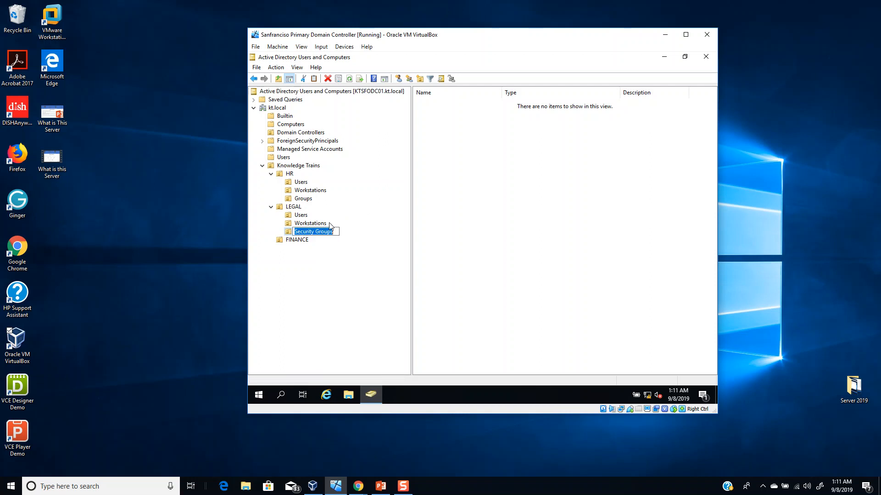
{"action": "left_click_drag", "start_coordinate": [318, 233], "coordinate": [289, 235]}
{"action": "type", "text": "G"}
{"action": "key", "text": "Return"}
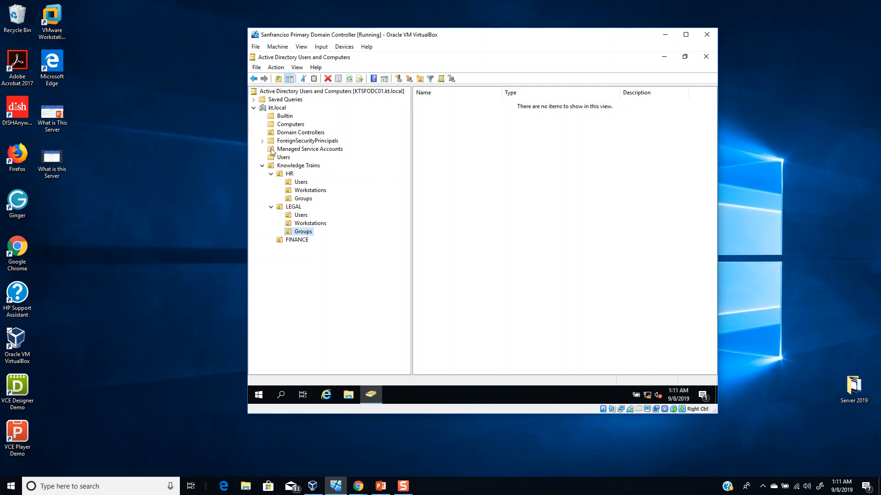
{"action": "left_click", "coordinate": [289, 174]}
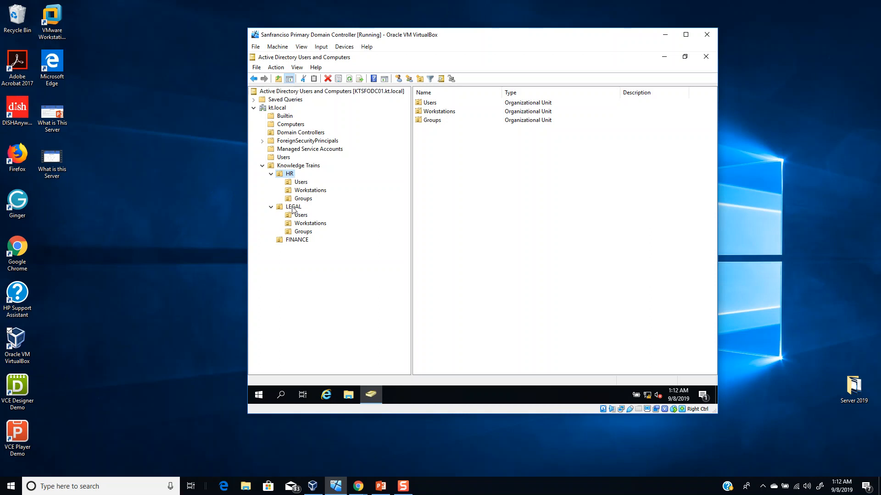
{"action": "right_click", "coordinate": [289, 176]}
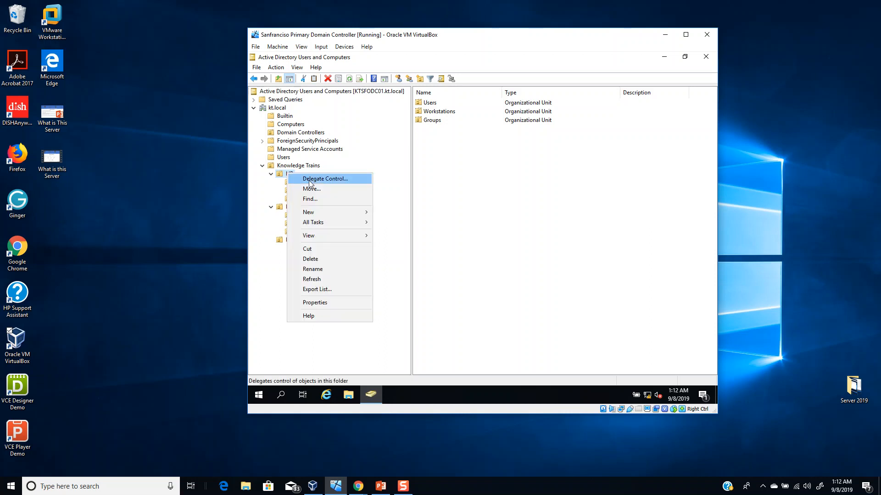
{"action": "left_click", "coordinate": [278, 272]}
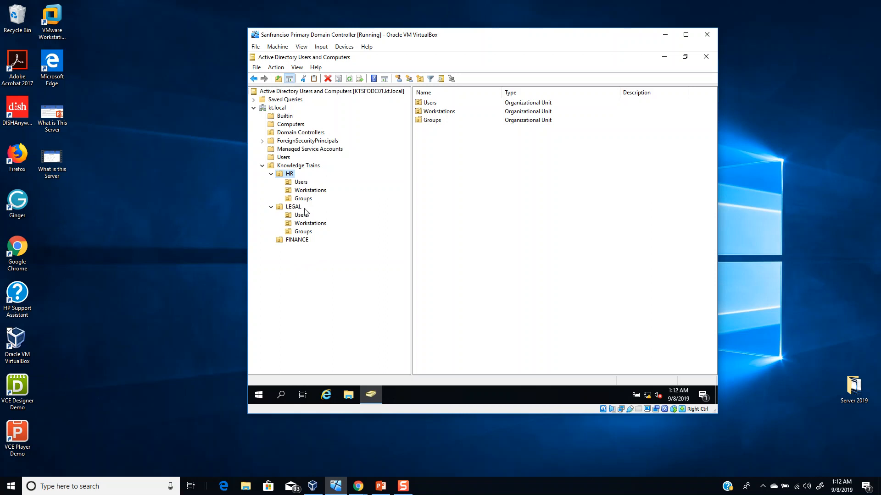
- Start a new user account in the Users unit of HR and enter the person's first and last name
{"action": "left_click", "coordinate": [301, 183]}
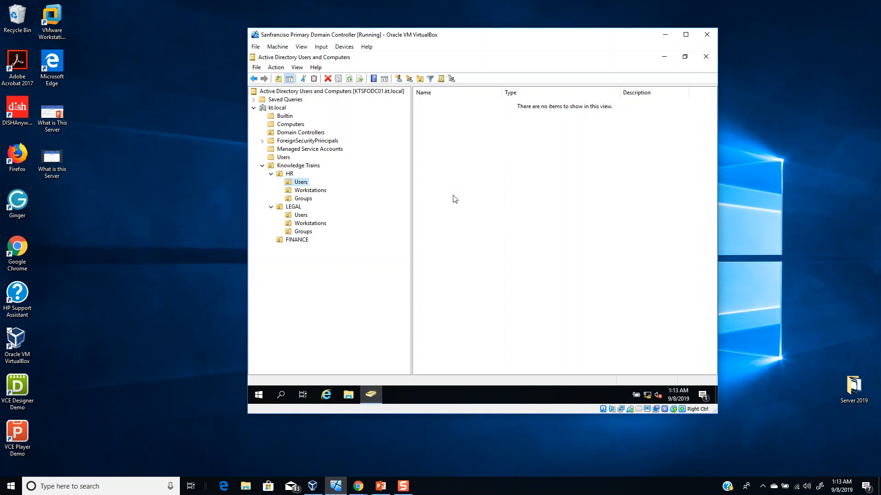
{"action": "left_click", "coordinate": [398, 79]}
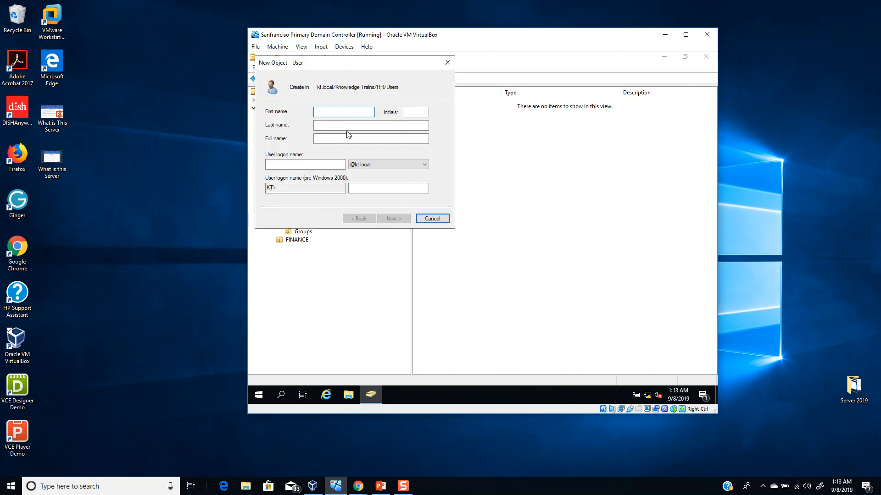
{"action": "type", "text": "PArw"}
{"action": "key", "text": "BackSpace"}
{"action": "key", "text": "BackSpace"}
{"action": "key", "text": "BackSpace"}
{"action": "key", "text": "Tab"}
{"action": "key", "text": "Tab"}
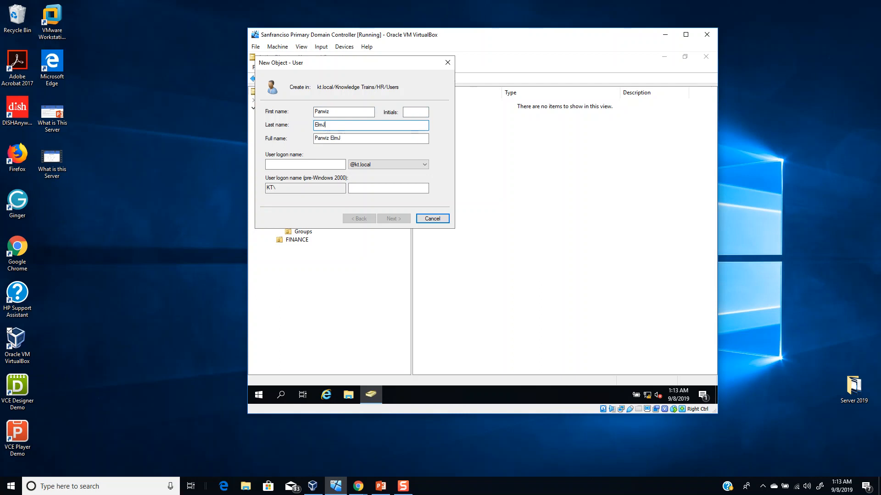
{"action": "key", "text": "Tab"}
{"action": "key", "text": "Tab"}
{"action": "type", "text": "Eparwiz"}
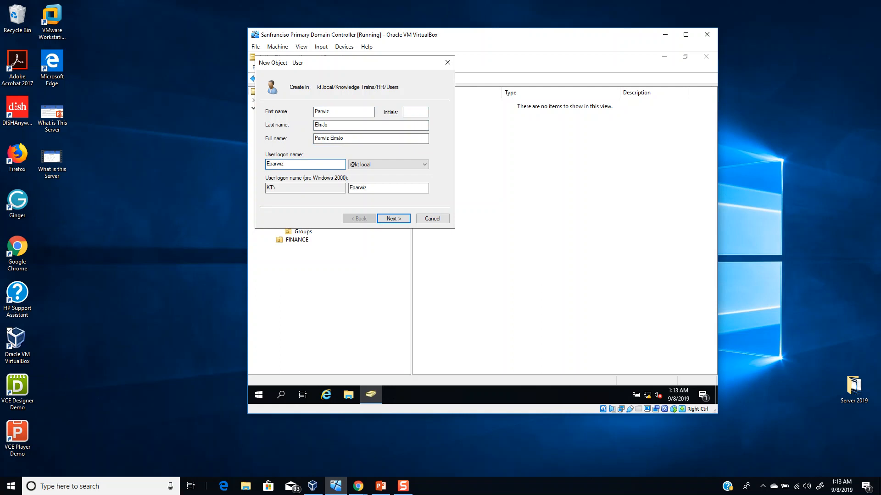
{"action": "key", "text": "BackSpace"}
{"action": "key", "text": "BackSpace"}
{"action": "key", "text": "BackSpace"}
{"action": "key", "text": "BackSpace"}
{"action": "key", "text": "BackSpace"}
{"action": "key", "text": "BackSpace"}
{"action": "key", "text": "BackSpace"}
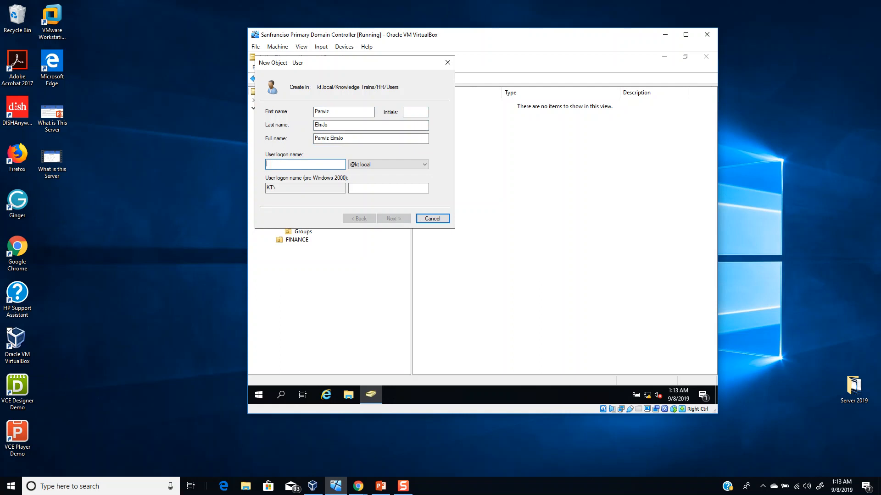
{"action": "type", "text": "Parwiz"}
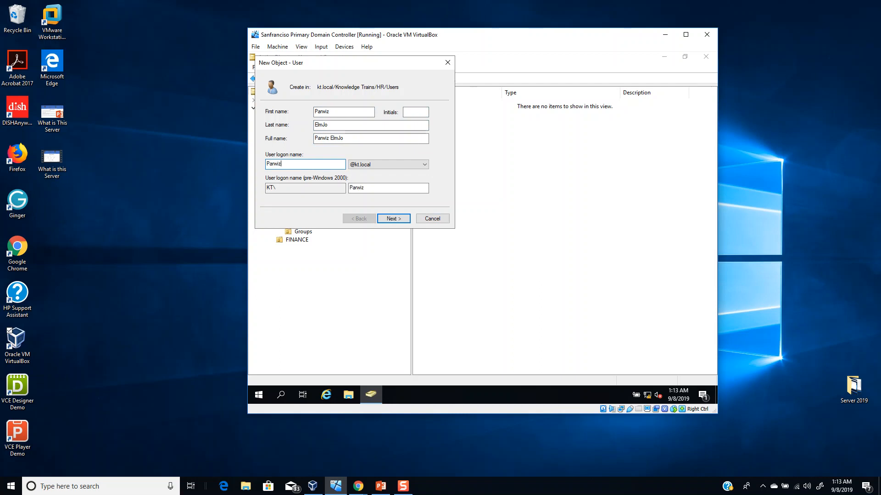
{"action": "key", "text": "BackSpace"}
{"action": "key", "text": "BackSpace"}
{"action": "key", "text": "BackSpace"}
{"action": "key", "text": "BackSpace"}
{"action": "key", "text": "BackSpace"}
{"action": "key", "text": "BackSpace"}
- Enter the user's logon name in the kt.local domain, continue to the password settings and dismiss the Ginger login window
{"action": "left_click", "coordinate": [392, 219]}
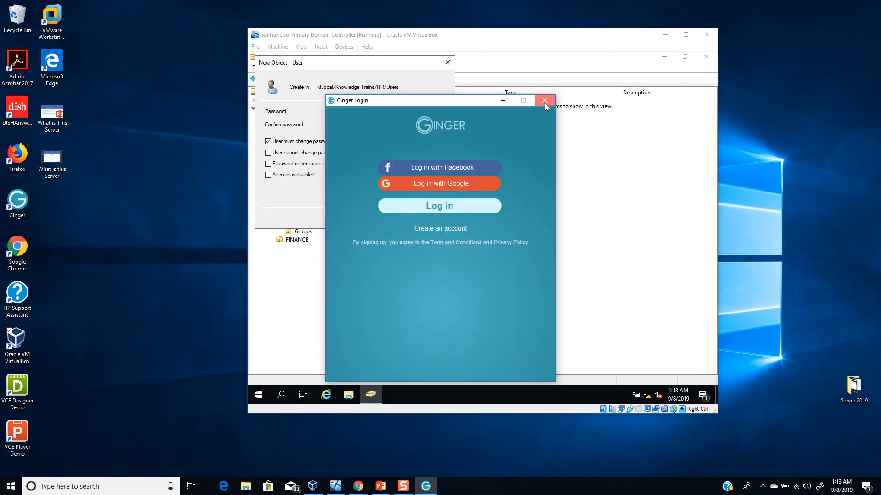
{"action": "left_click", "coordinate": [544, 101]}
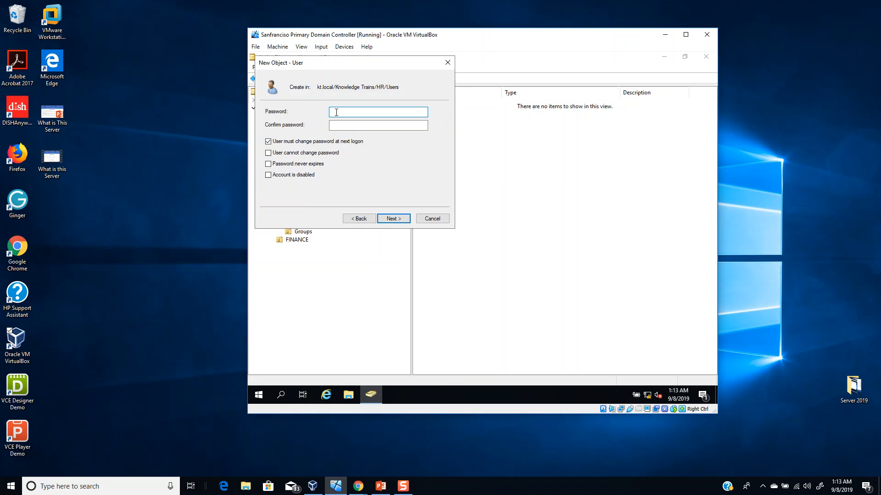
- Enter and confirm the account password, drop the forced change at next logon, and enable User cannot change password and Password never expires
{"action": "type", "text": "***********"}
{"action": "key", "text": "Tab"}
{"action": "type", "text": "***********"}
{"action": "key", "text": "Tab"}
{"action": "key", "text": "space"}
{"action": "key", "text": "Tab"}
{"action": "key", "text": "space"}
{"action": "key", "text": "Tab"}
{"action": "key", "text": "space"}
{"action": "key", "text": "Return"}
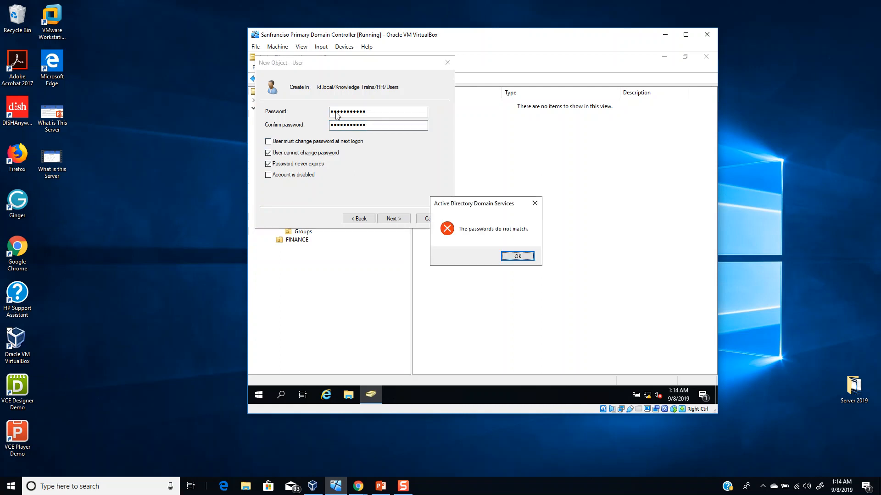
- Re-enter the account password and its confirmation, and finish creating the user in the Users unit of HR
{"action": "key", "text": "Return"}
{"action": "type", "text": "***********"}
{"action": "key", "text": "Tab"}
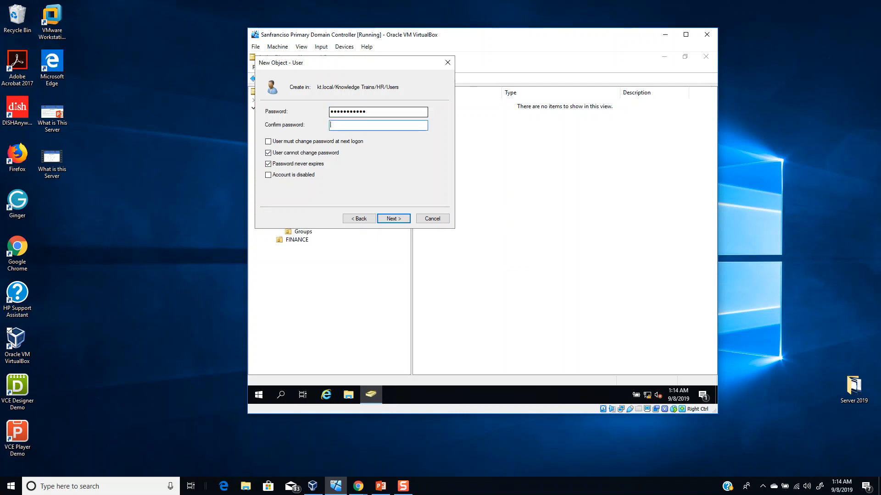
{"action": "type", "text": "***********"}
{"action": "key", "text": "Return"}
{"action": "key", "text": "Return"}
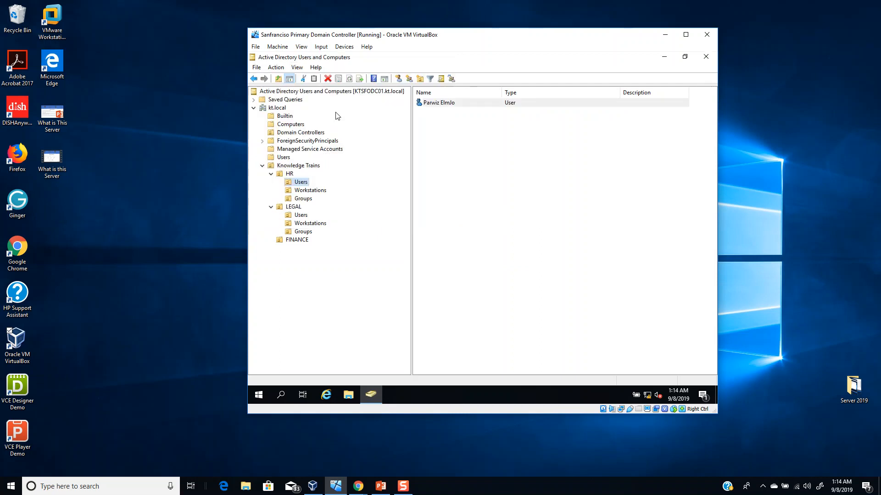
- Examine the logon name and account options in the new HR user's properties and close them without changes
{"action": "double_click", "coordinate": [449, 103]}
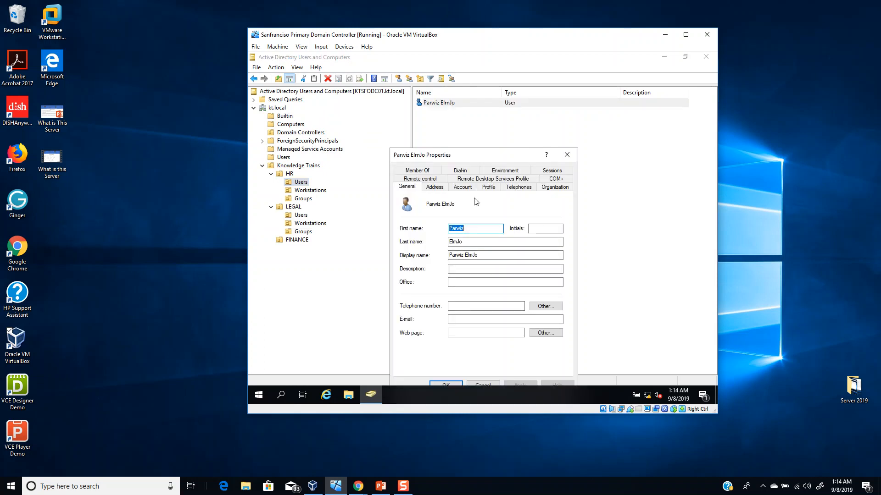
{"action": "left_click", "coordinate": [463, 187]}
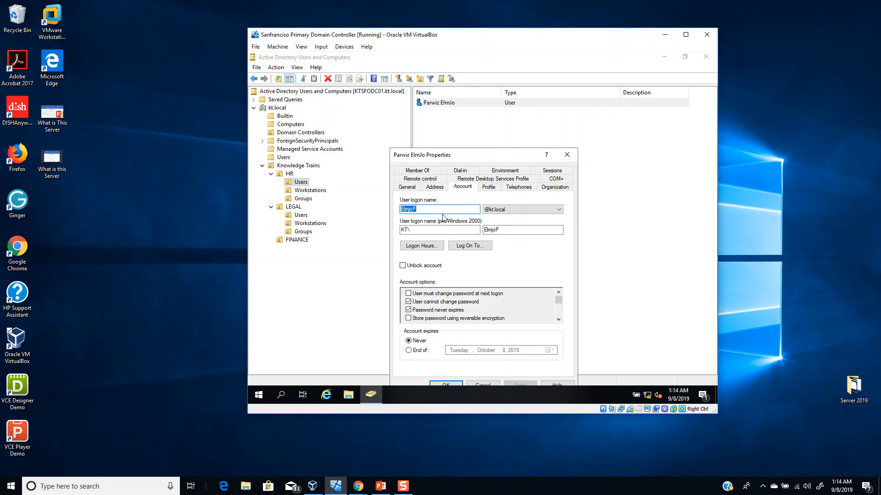
{"action": "left_click", "coordinate": [421, 211]}
{"action": "left_click_drag", "start_coordinate": [455, 156], "coordinate": [458, 122]}
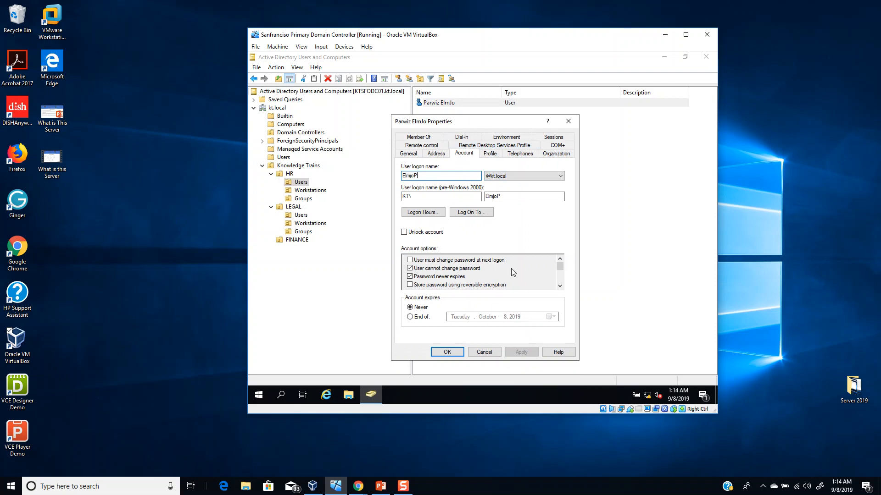
{"action": "left_click", "coordinate": [483, 352]}
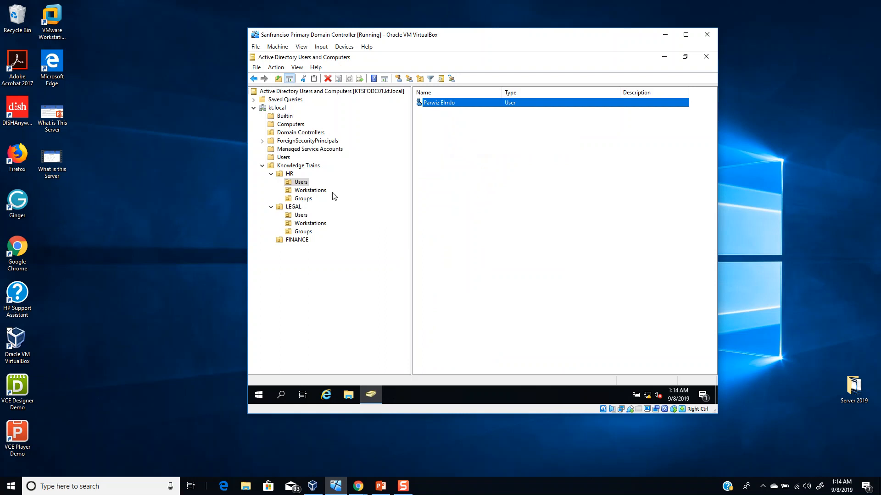
- Select the Workstations unit under HR and copy the workstation name KTSFOFIND01 from the Course Lab intro slide in PowerPoint
{"action": "left_click", "coordinate": [316, 191]}
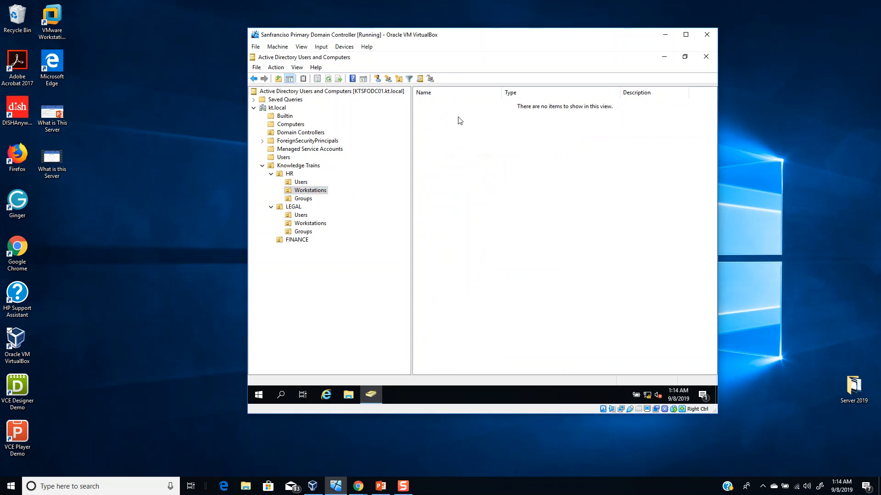
{"action": "right_click", "coordinate": [444, 117]}
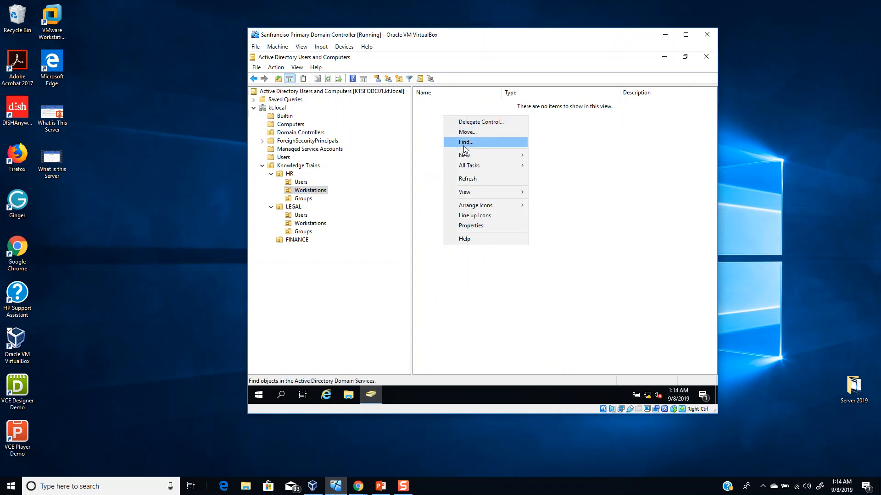
{"action": "left_click", "coordinate": [381, 485]}
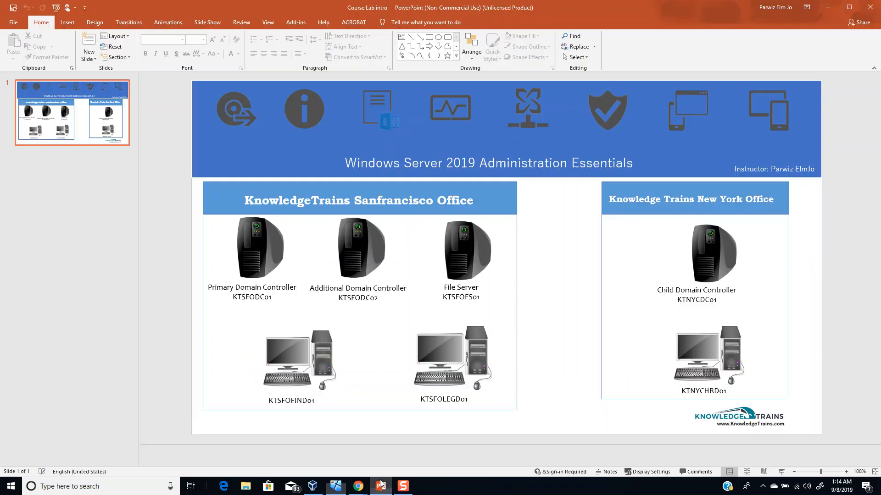
{"action": "double_click", "coordinate": [298, 402]}
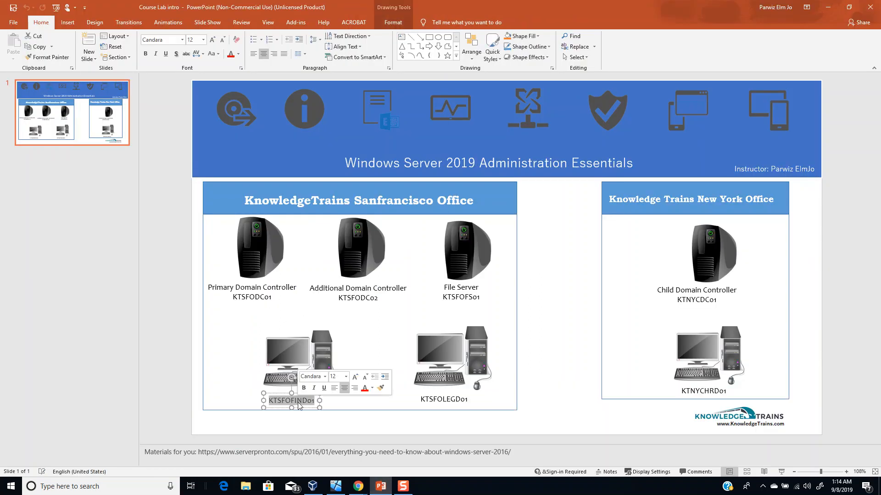
{"action": "key", "text": "ctrl+c"}
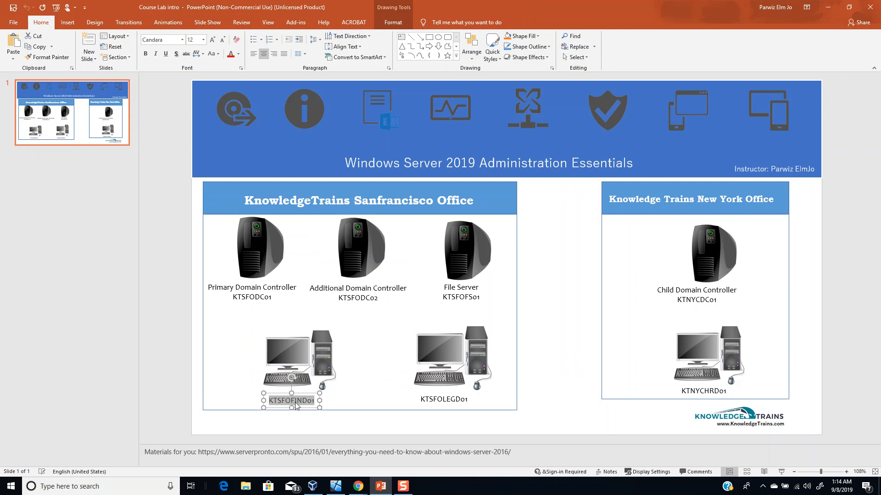
{"action": "left_click", "coordinate": [827, 8]}
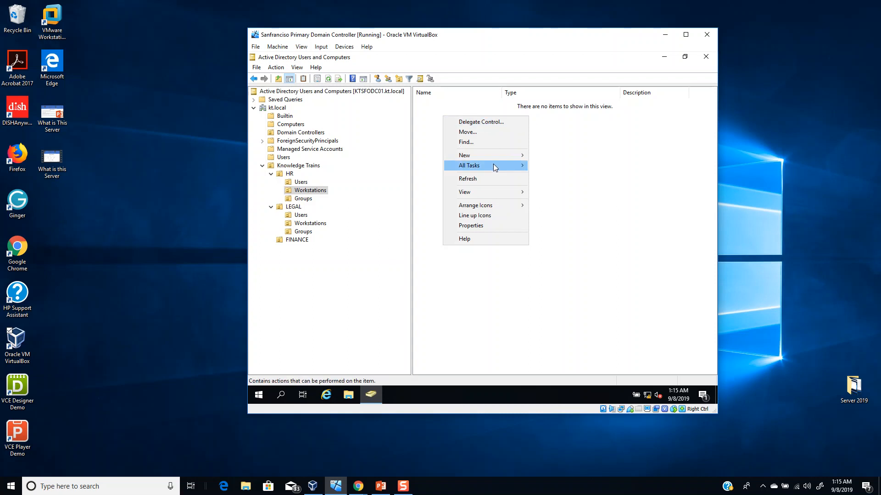
- Create a computer account named KTSFOHRD01 in the Workstations unit under HR
{"action": "mouse_move", "coordinate": [494, 156]}
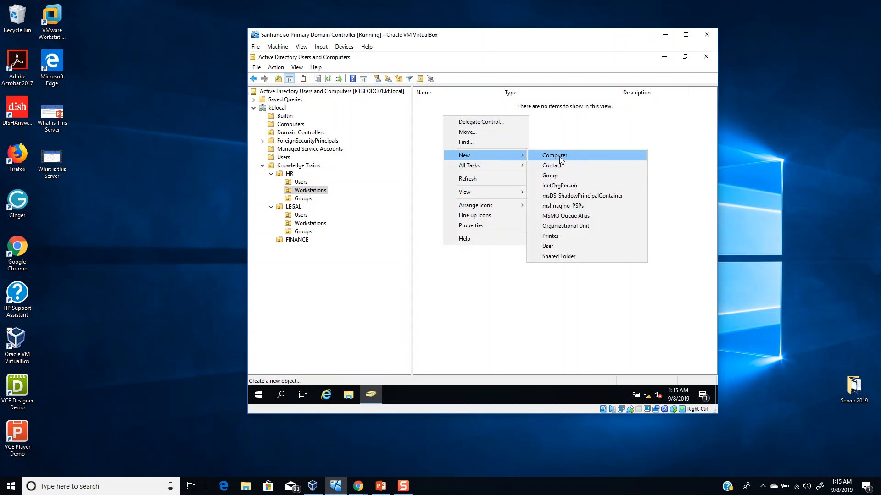
{"action": "left_click", "coordinate": [559, 158]}
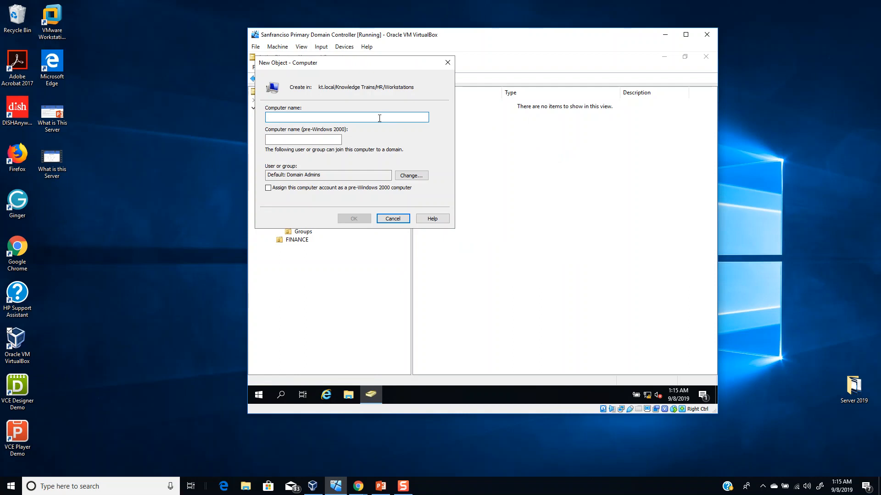
{"action": "type", "text": "KTSFO"}
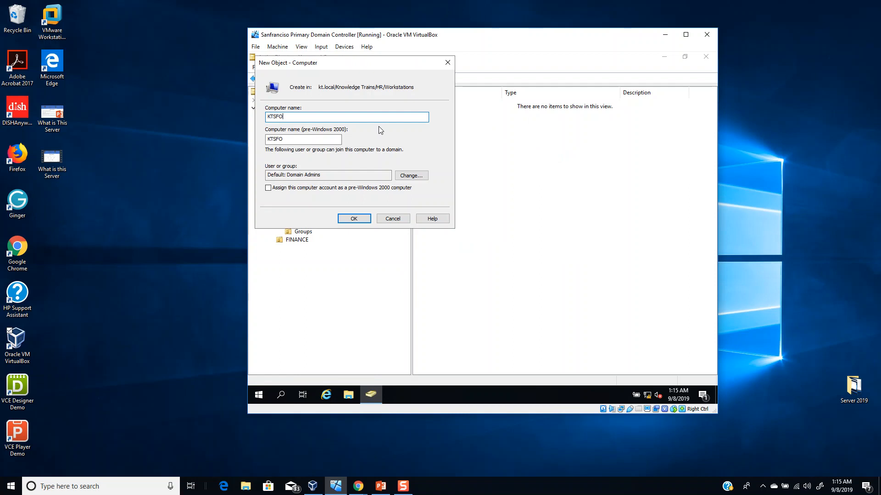
{"action": "left_click_drag", "start_coordinate": [336, 64], "coordinate": [452, 61]}
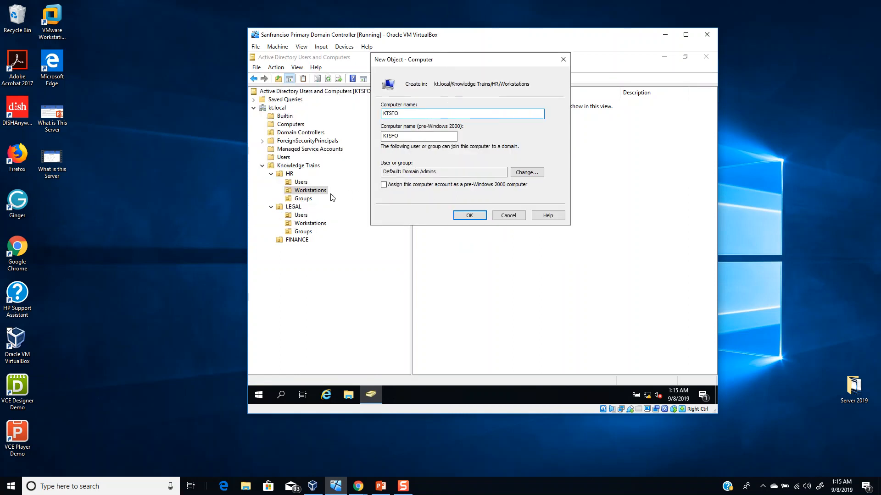
{"action": "type", "text": "HRD01"}
{"action": "left_click", "coordinate": [471, 220]}
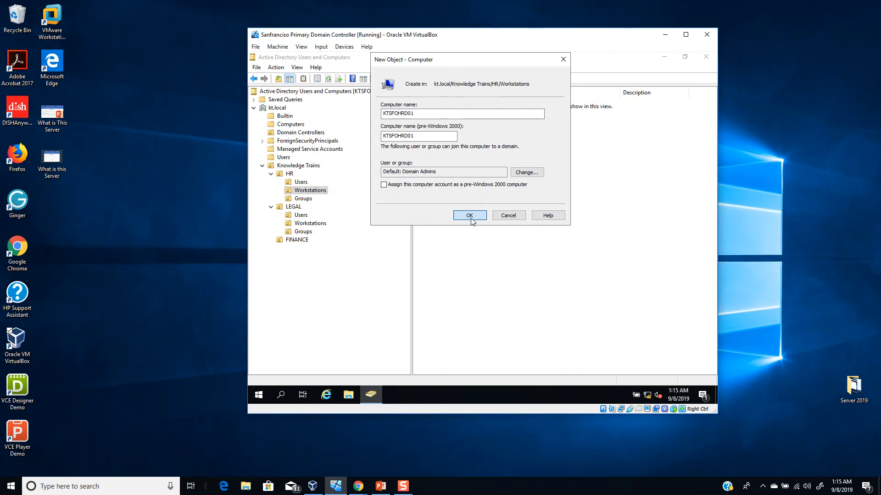
{"action": "left_click", "coordinate": [457, 182]}
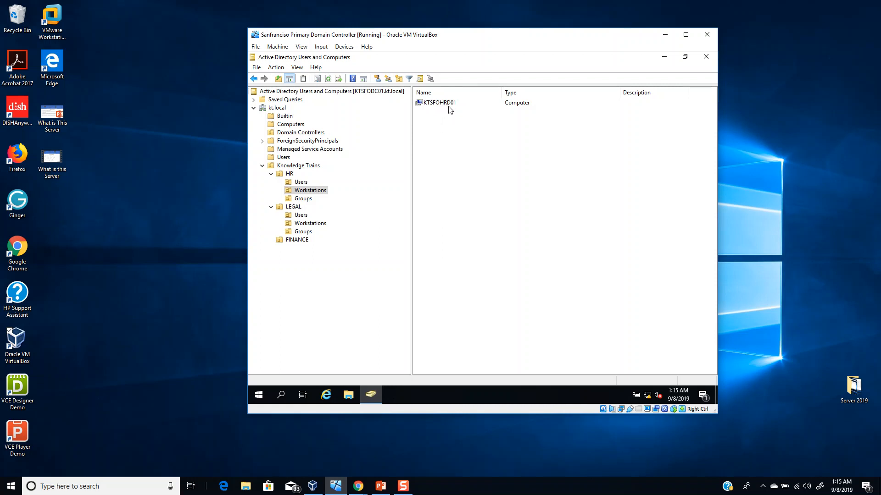
- Create a global security group named READ_ONLY_HR_USERS in the Groups unit under HR
{"action": "left_click", "coordinate": [303, 198]}
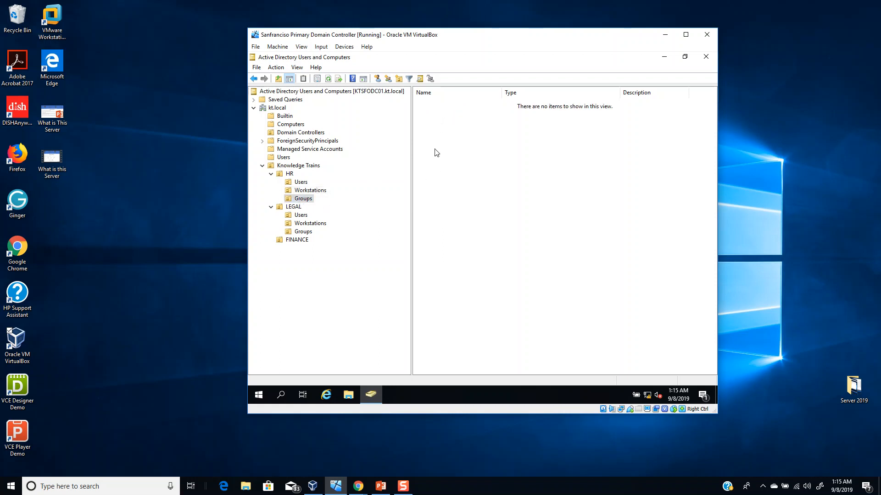
{"action": "left_click", "coordinate": [390, 80]}
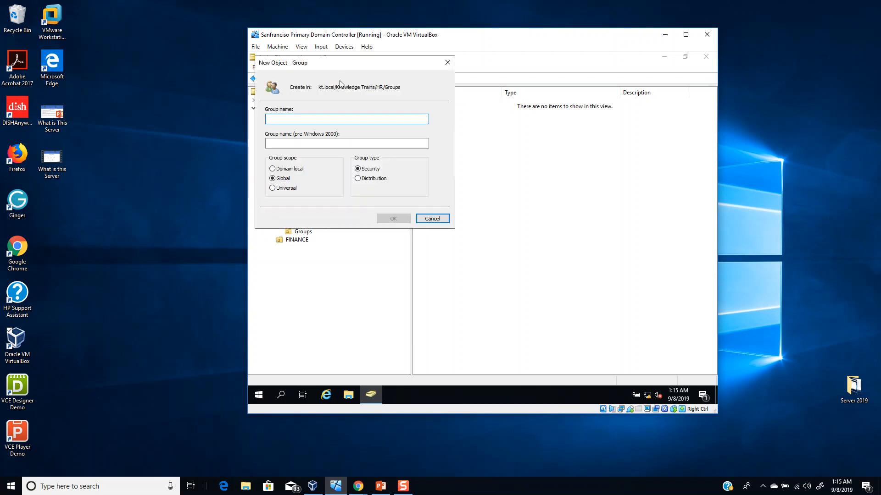
{"action": "left_click_drag", "start_coordinate": [340, 70], "coordinate": [490, 138]}
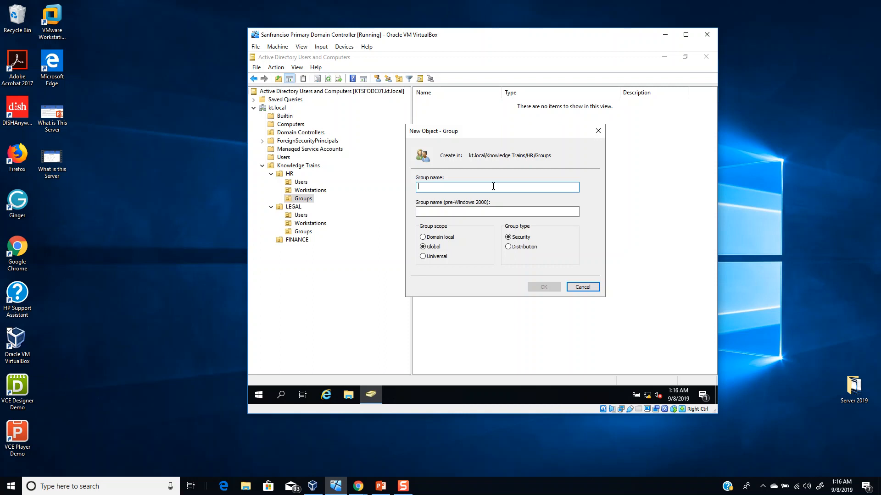
{"action": "type", "text": "READ"}
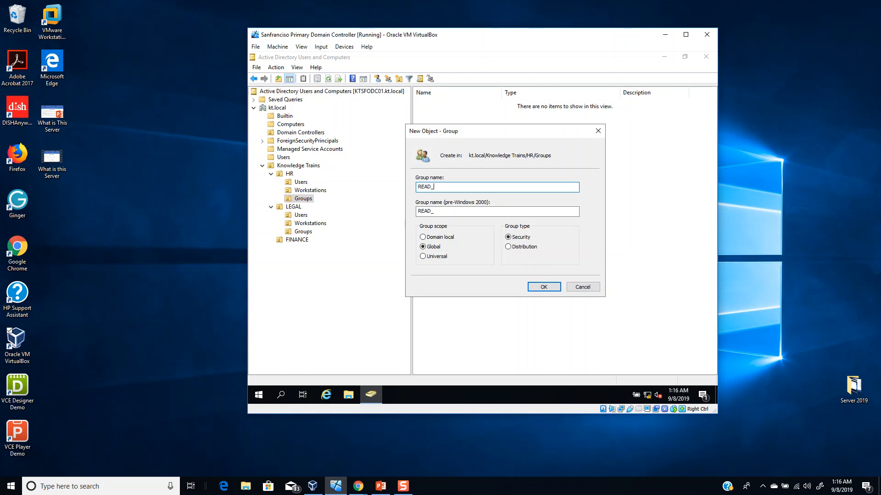
{"action": "type", "text": "_ONLY_HER"}
{"action": "key", "text": "BackSpace"}
{"action": "key", "text": "BackSpace"}
{"action": "type", "text": "R_USERS"}
{"action": "left_click", "coordinate": [540, 289]}
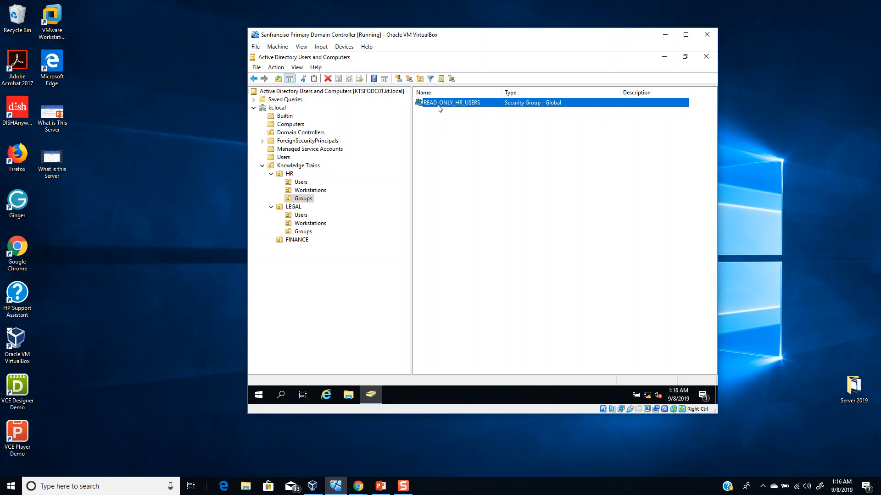
- Examine the member list in the READ_ONLY_HR_USERS group's properties and close them without changes
{"action": "double_click", "coordinate": [439, 105]}
{"action": "left_click", "coordinate": [430, 137]}
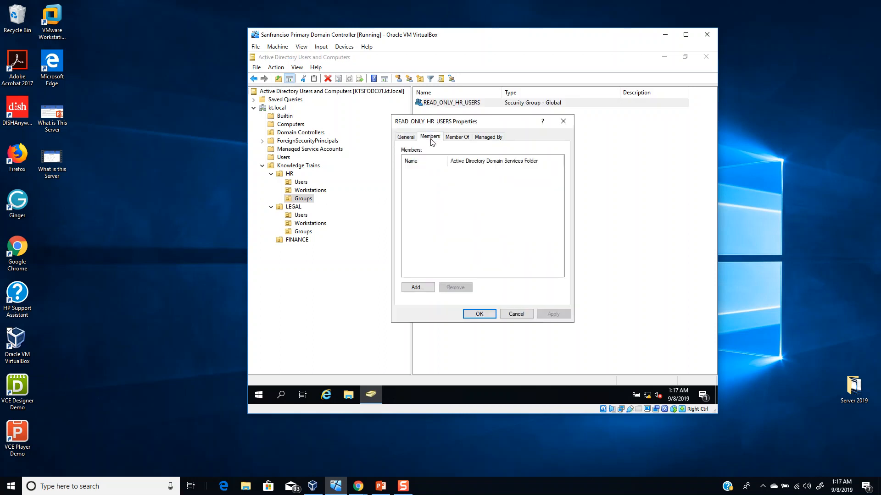
{"action": "left_click", "coordinate": [516, 314]}
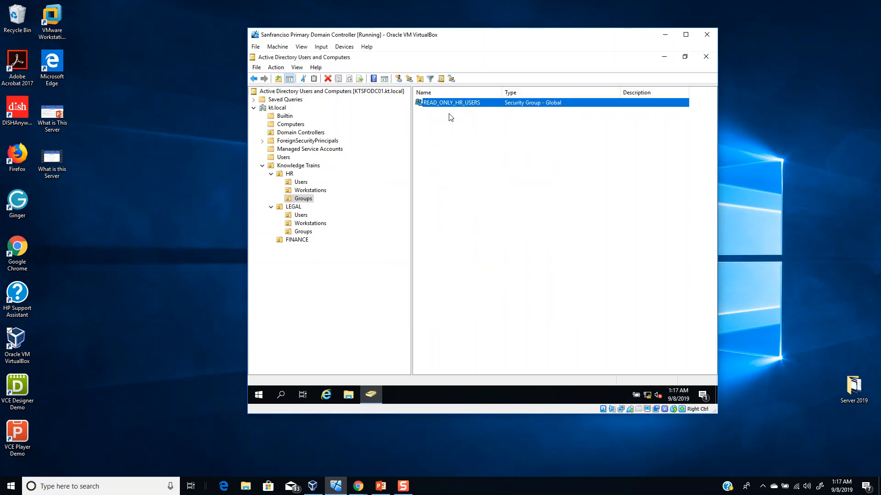